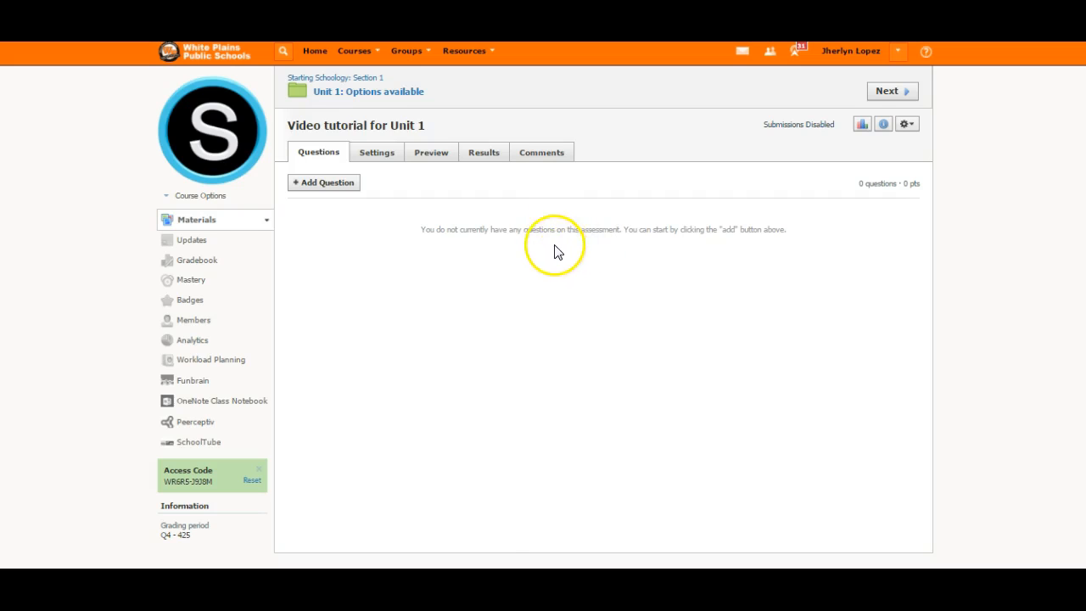
- Add a multiple choice question reading "Directions: Please answer the following questions based on the video below:" with empty space beneath it
click(343, 189)
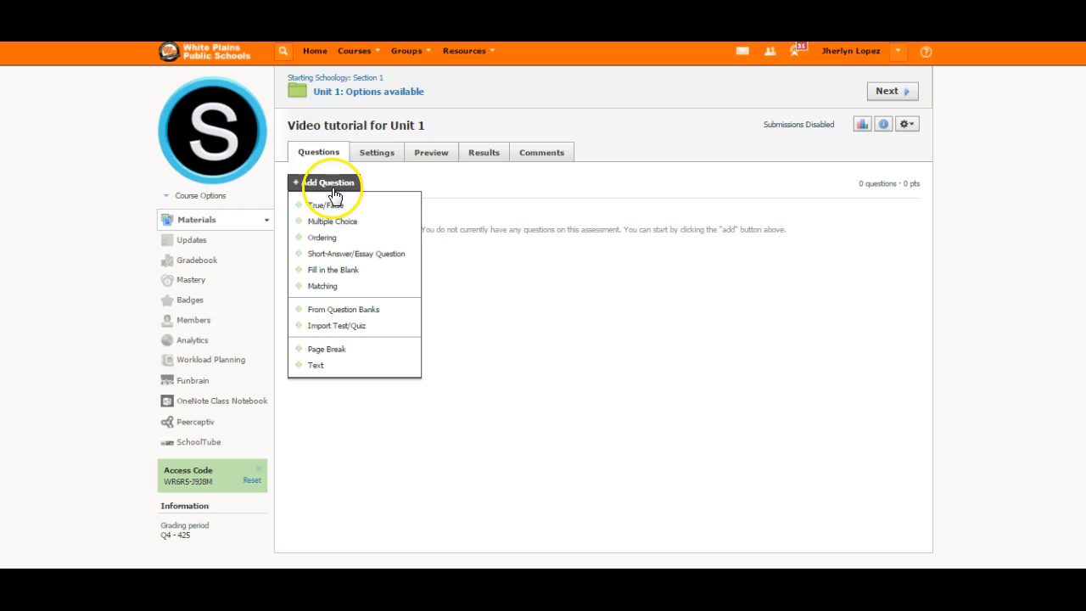
click(327, 225)
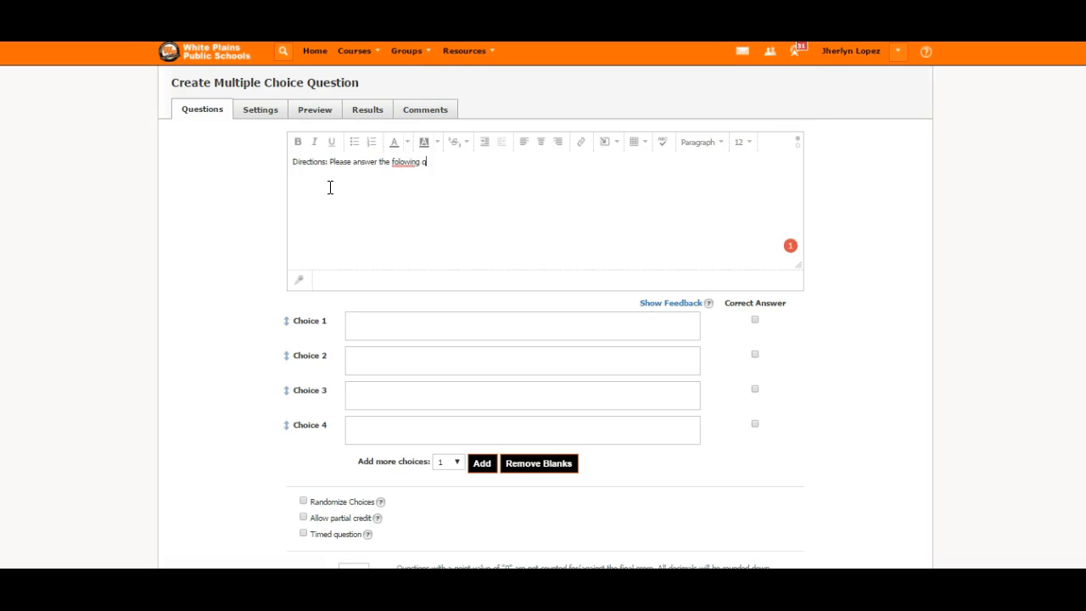
right_click(399, 162)
click(400, 185)
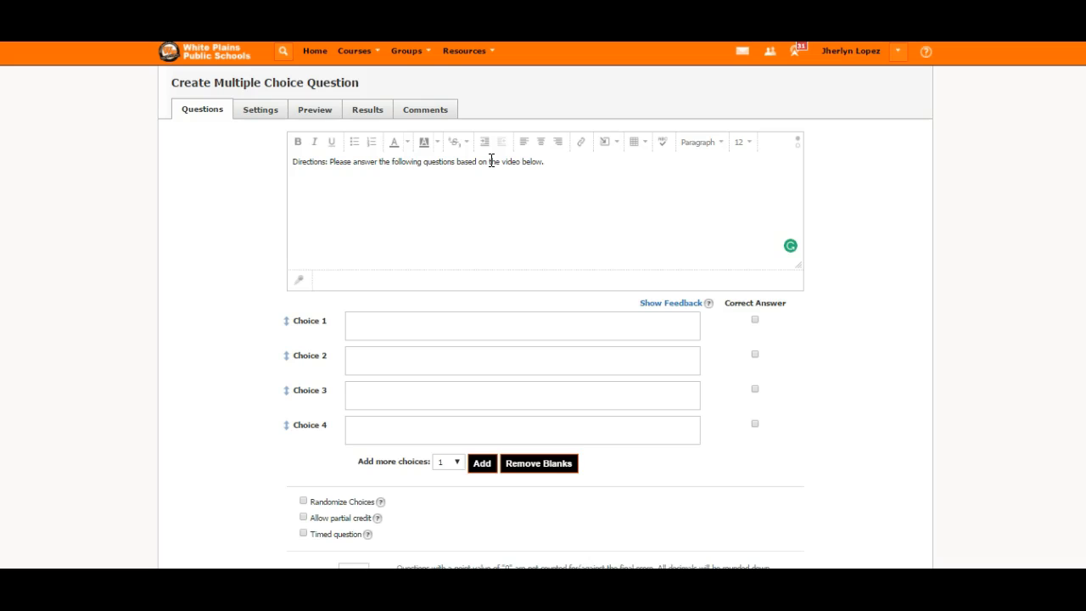
click(519, 175)
key(Return)
click(603, 145)
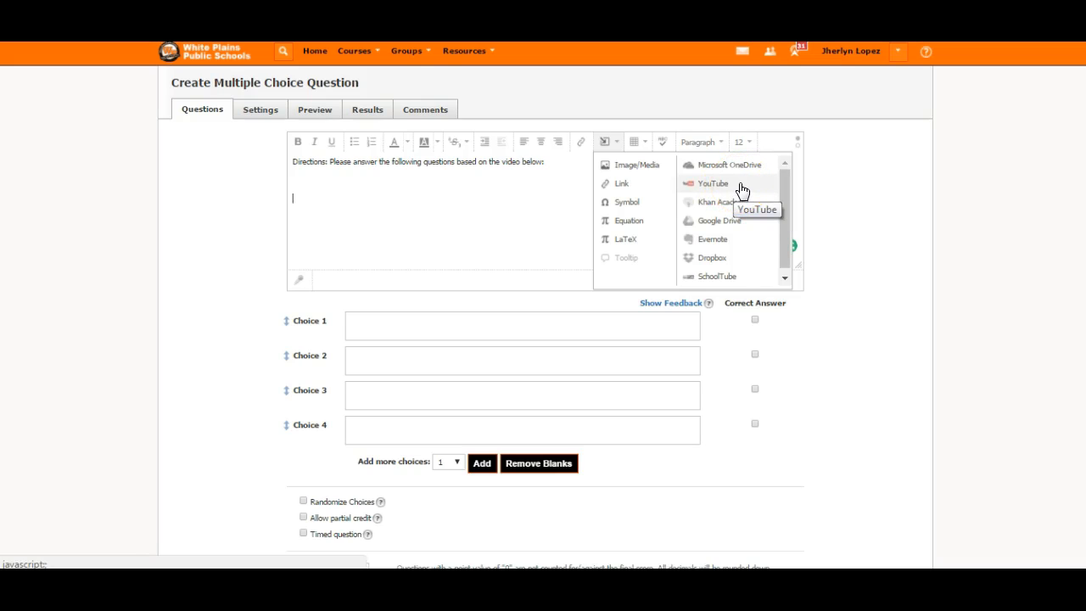
click(326, 185)
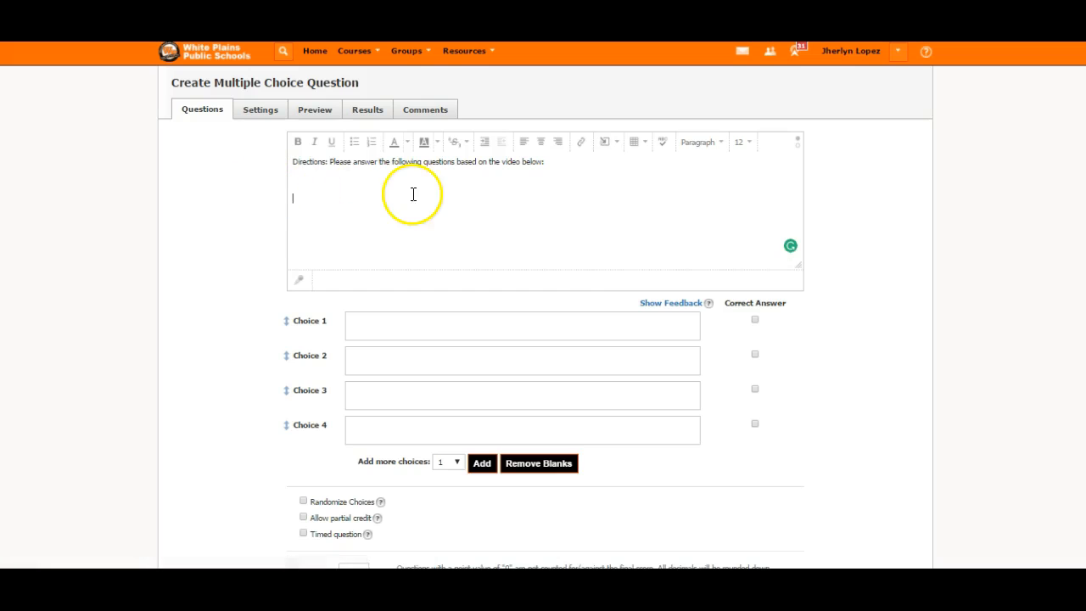
click(611, 148)
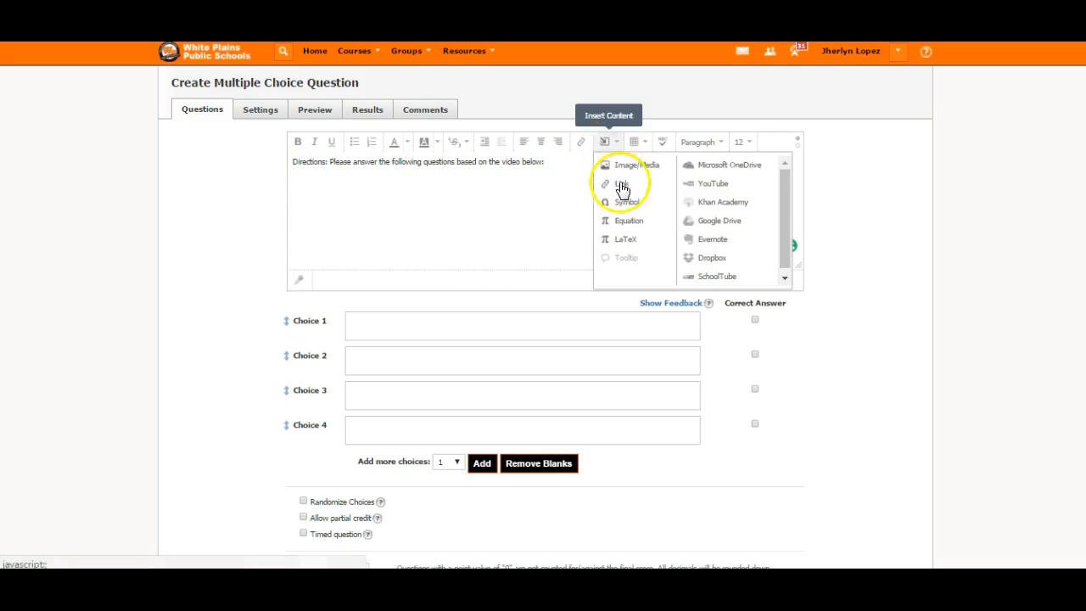
click(693, 185)
click(400, 157)
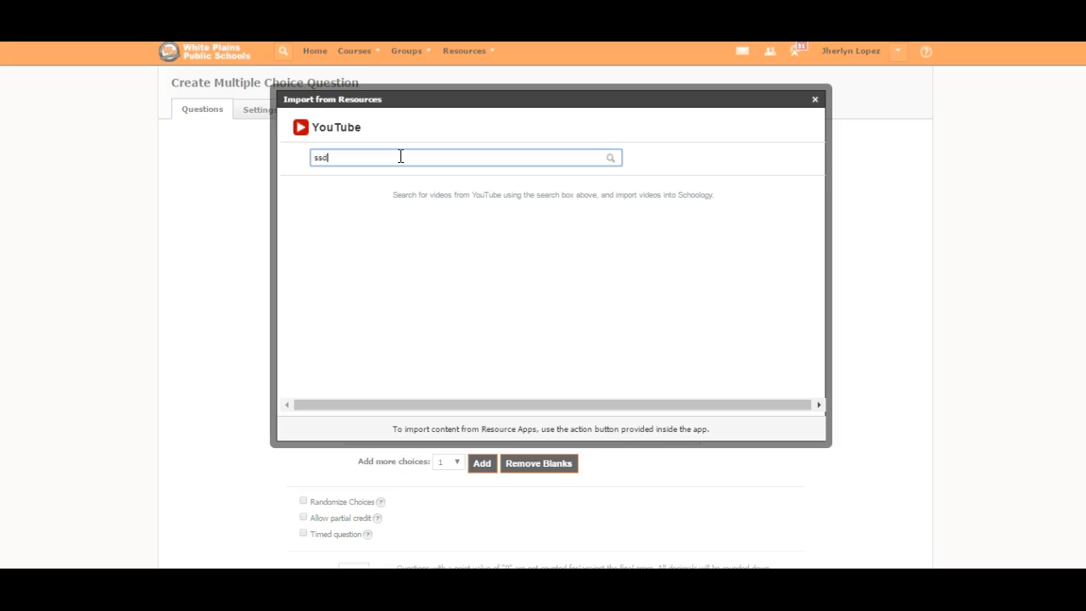
click(814, 100)
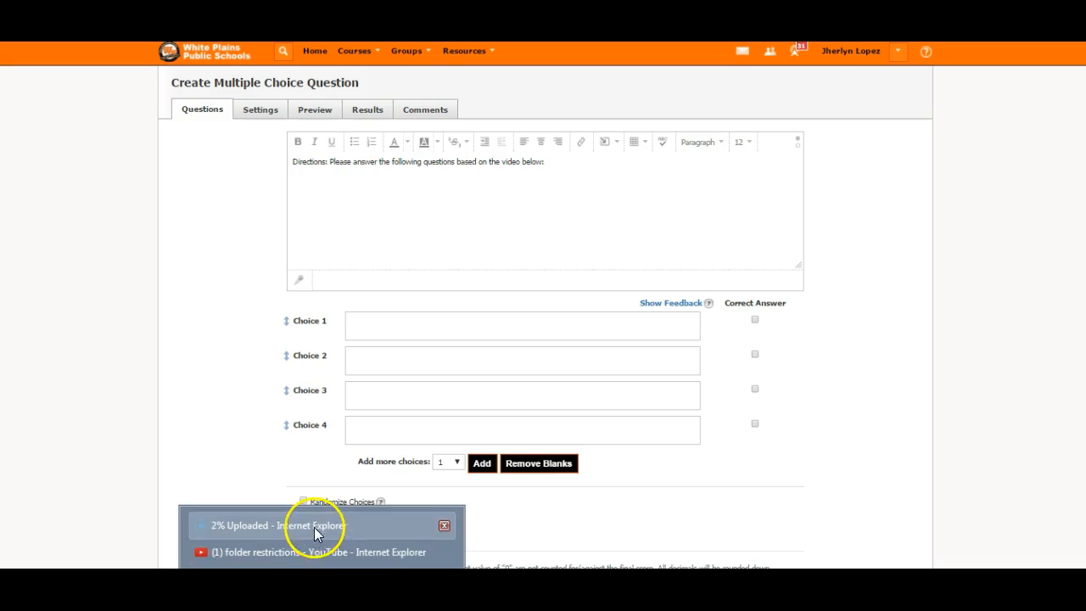
- Switch to YouTube in Internet Explorer and copy the embed code of the "folder restrictions" video
click(306, 550)
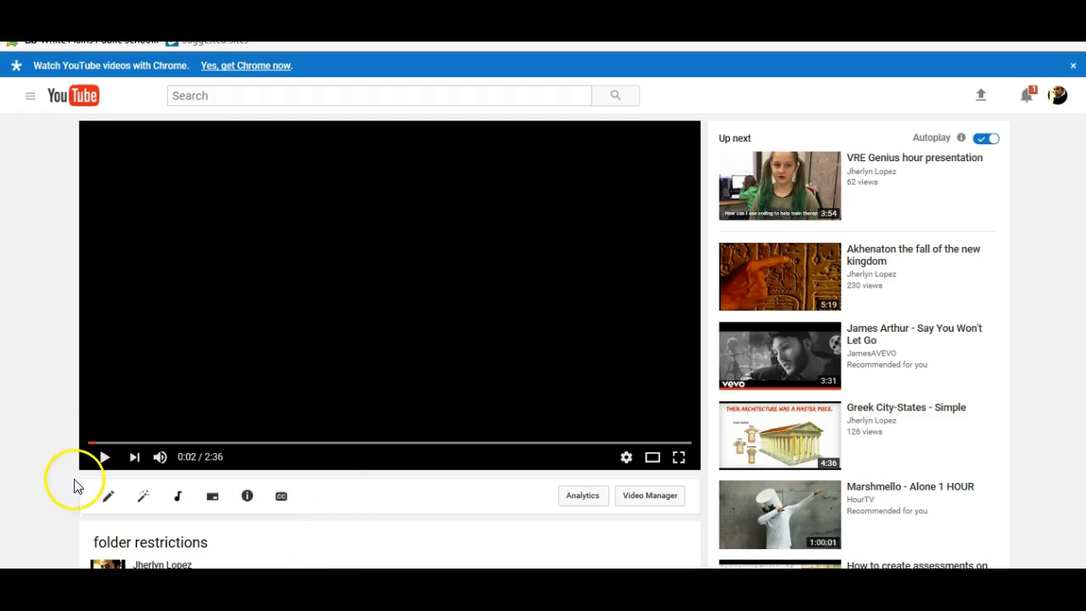
click(58, 458)
click(106, 459)
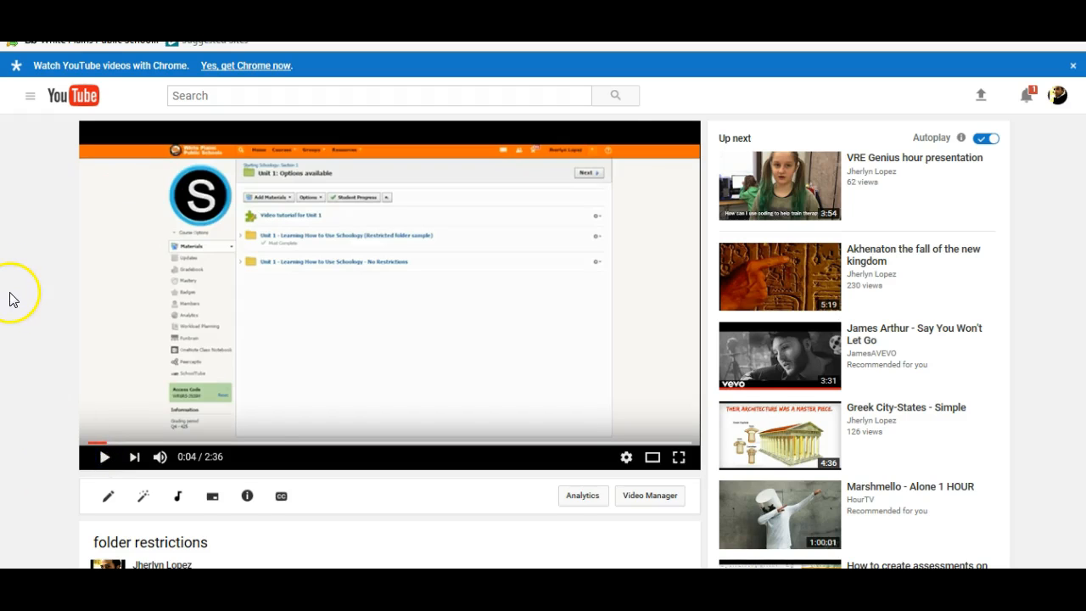
scroll(13, 299, down, 3)
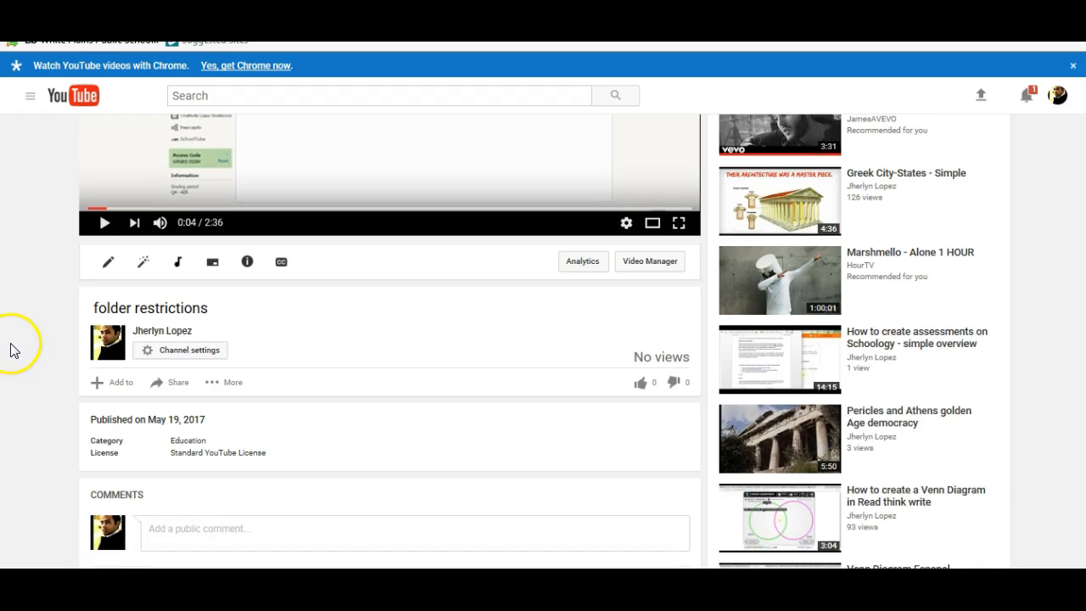
scroll(10, 336, down, 1)
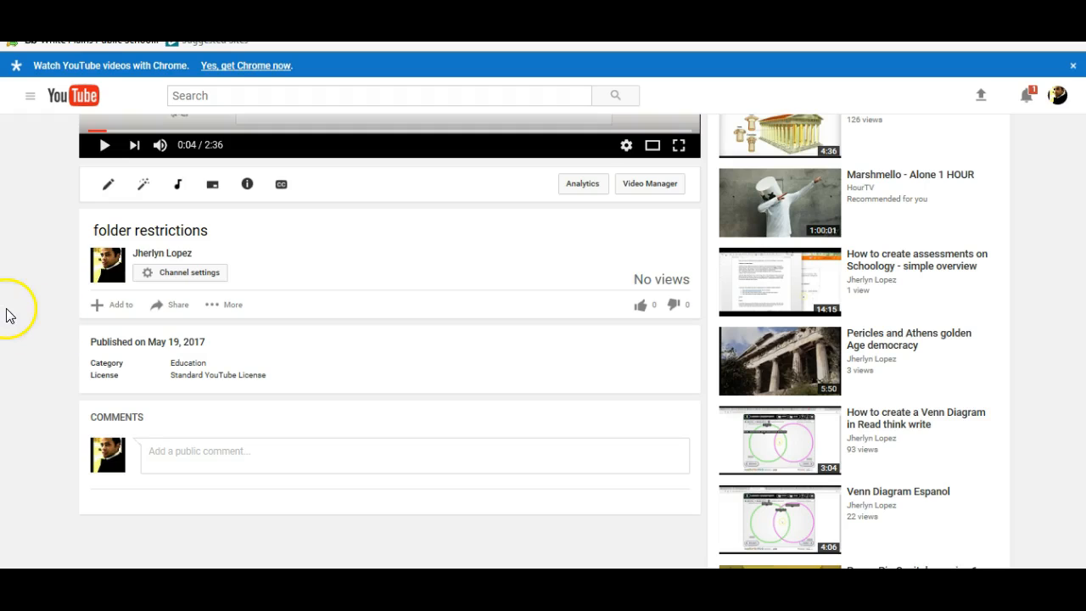
click(180, 310)
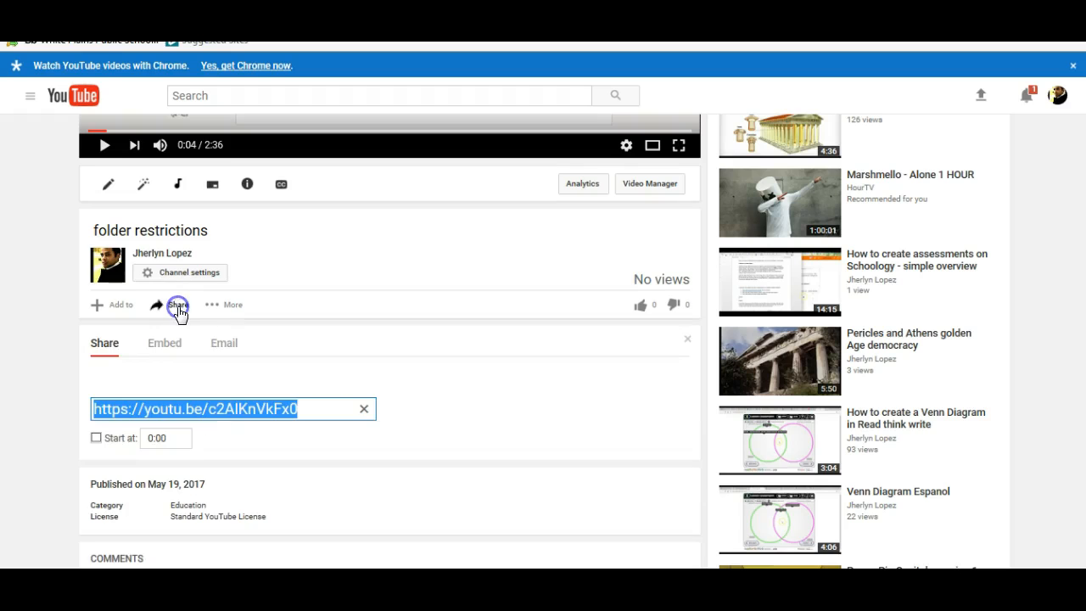
click(166, 348)
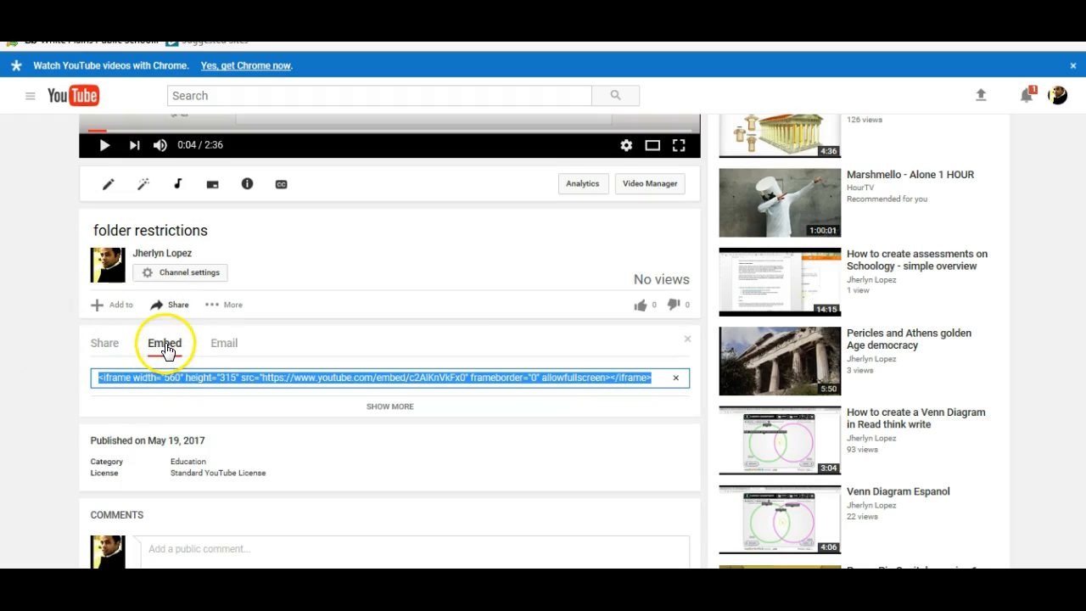
click(106, 344)
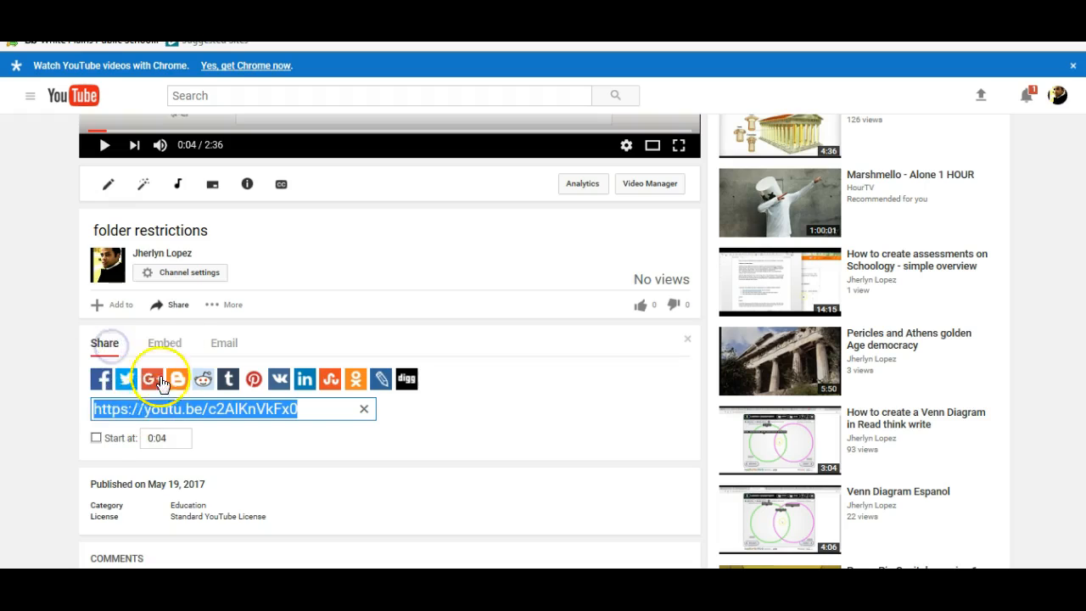
click(161, 349)
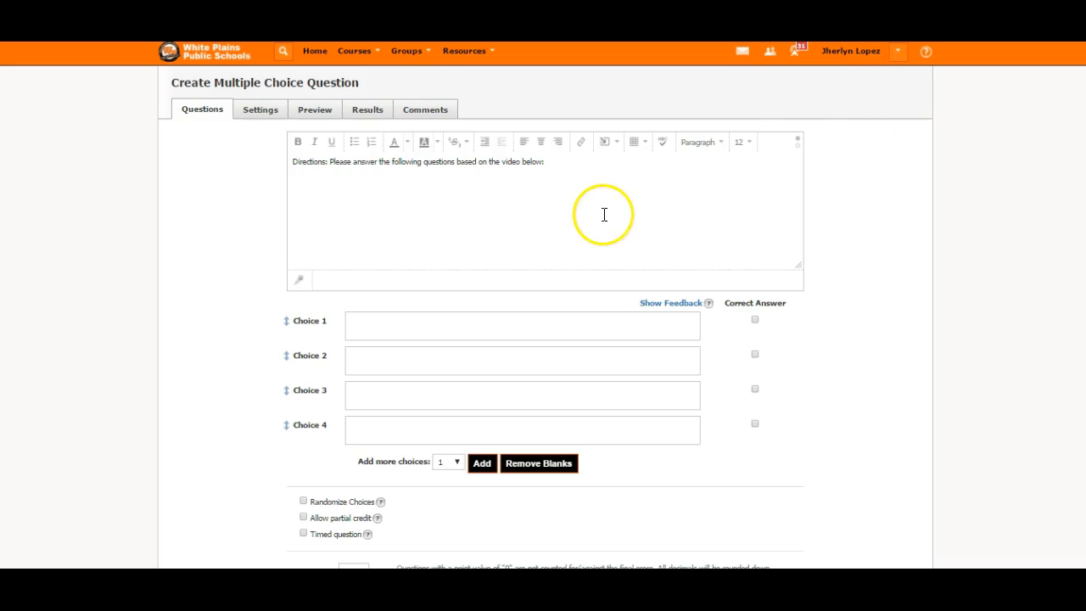
- Return to the Schoology question and paste the embed code as web media to insert below the directions
click(609, 186)
click(567, 176)
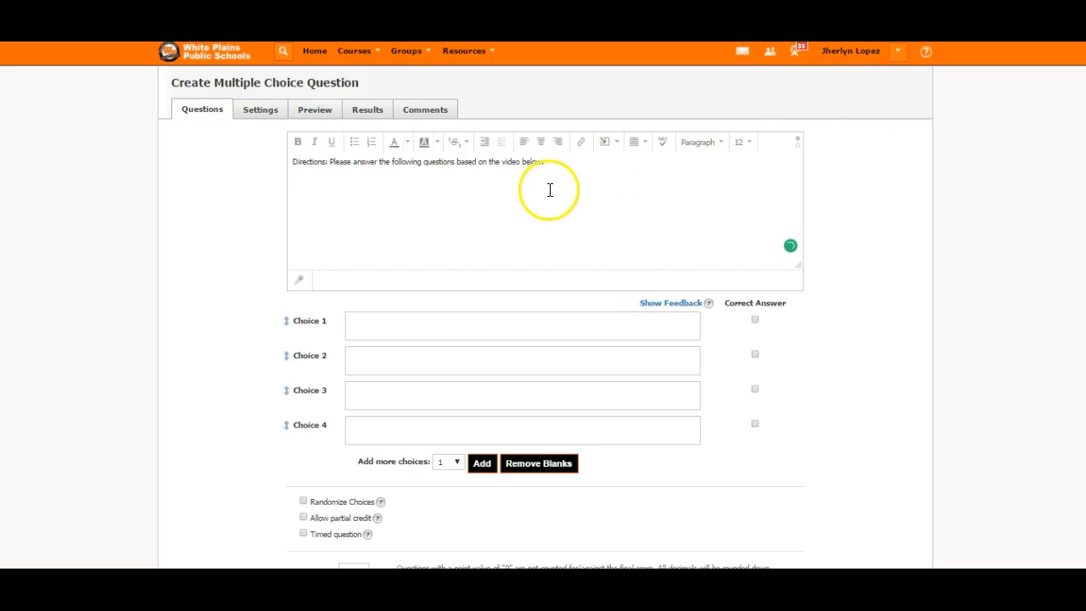
click(607, 151)
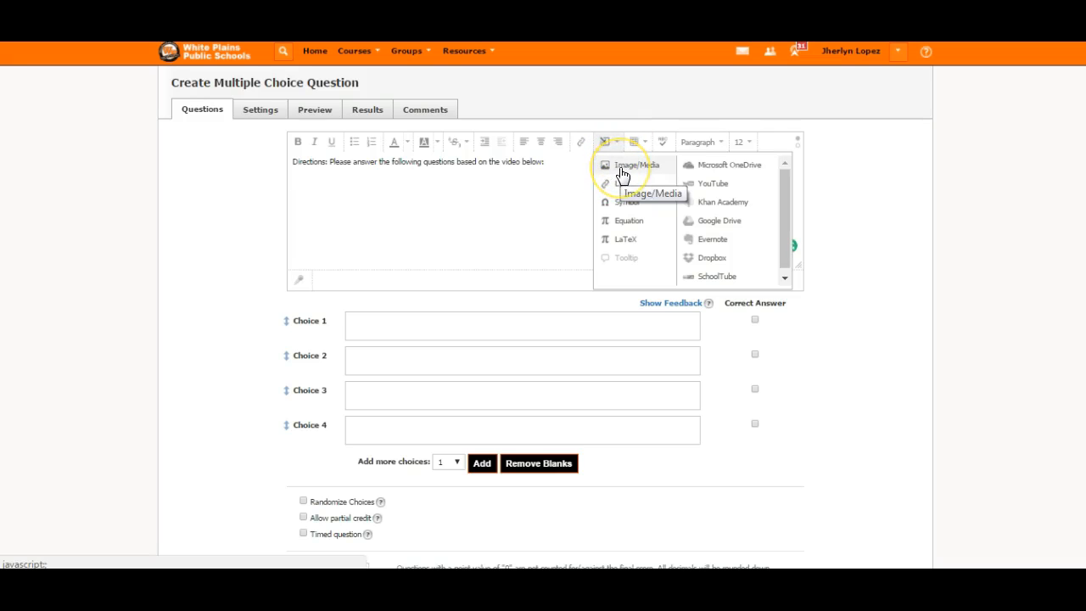
click(622, 173)
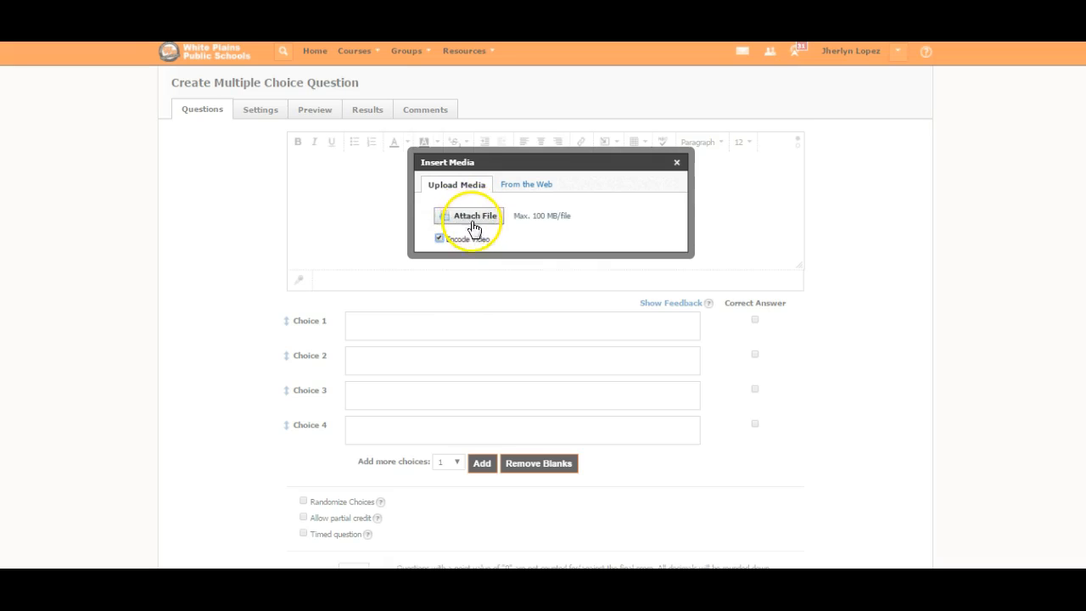
click(525, 187)
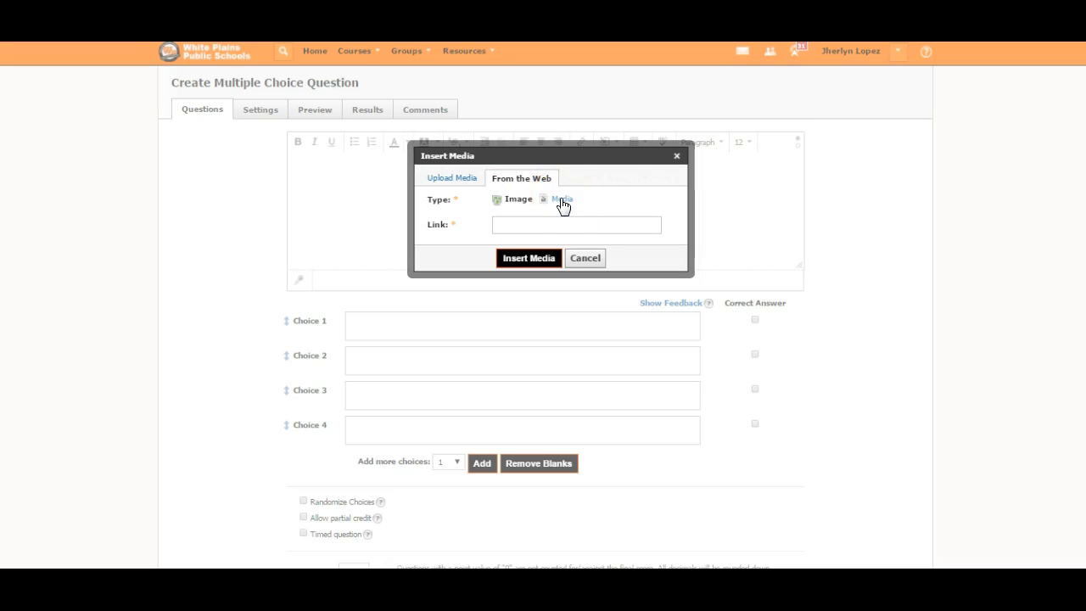
click(561, 200)
click(529, 226)
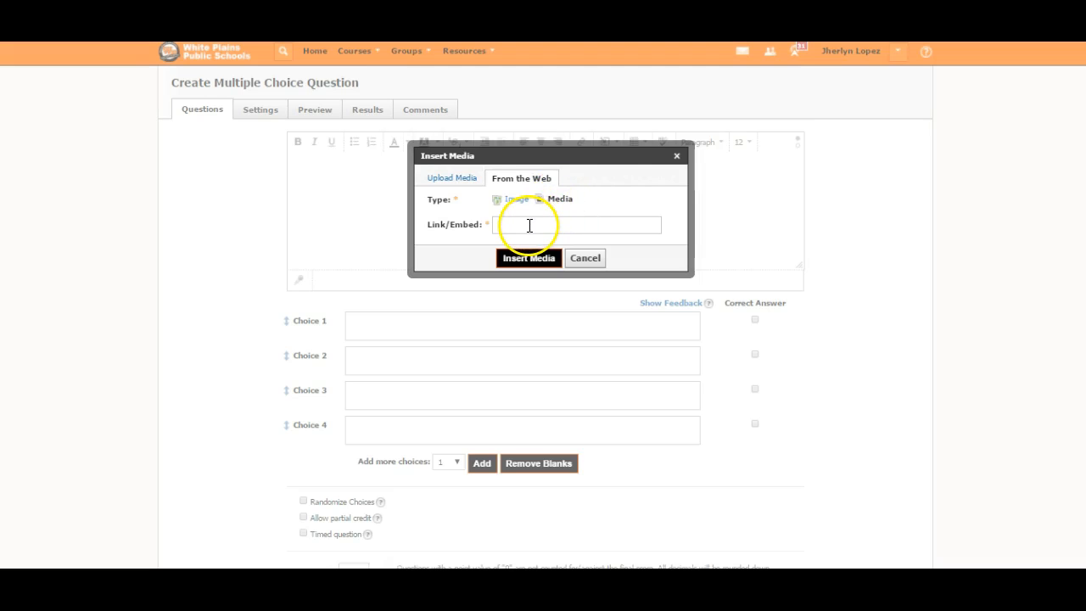
click(529, 226)
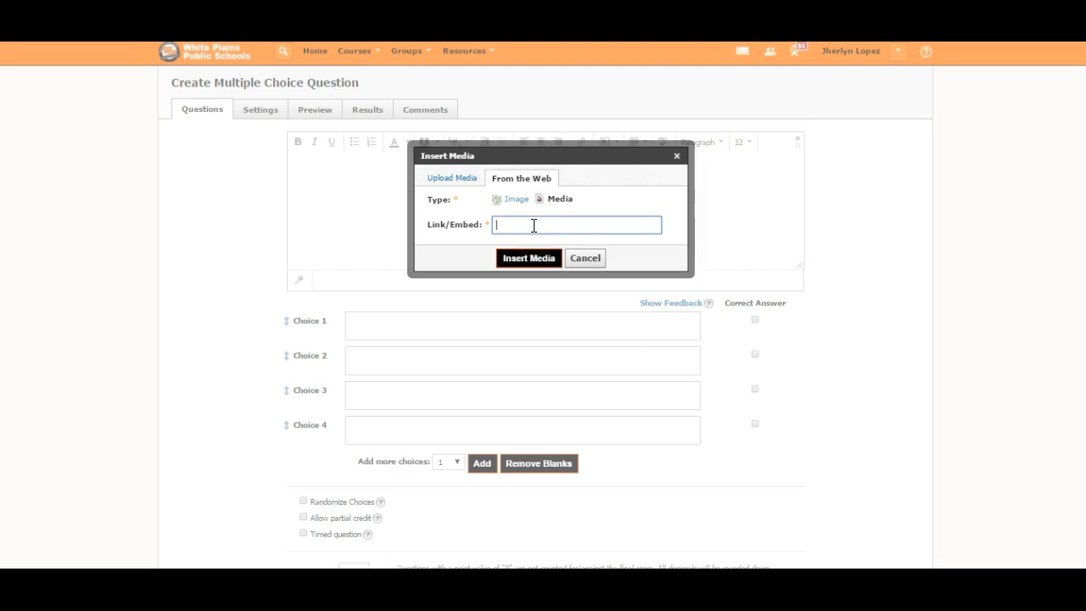
right_click(533, 225)
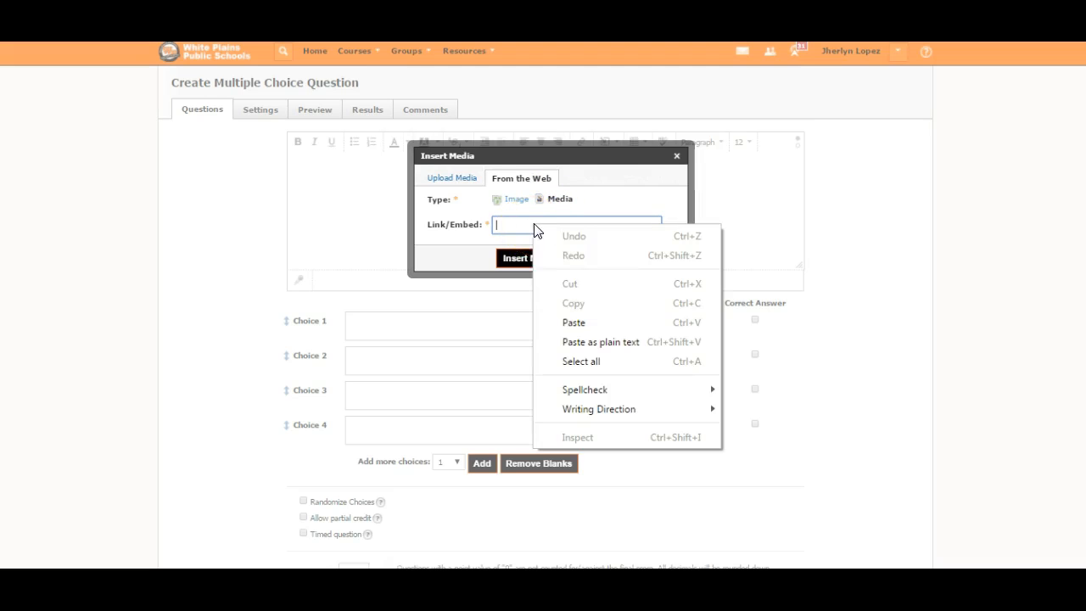
click(578, 322)
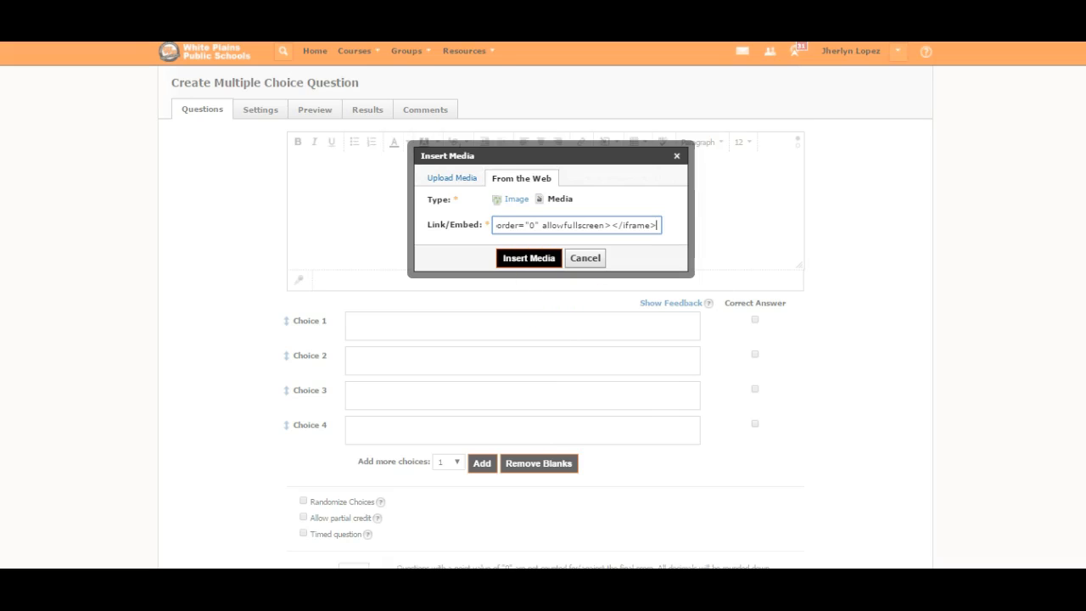
- Switch to YouTube to compare the video's share link with its embed code, and return to the Schoology question
click(315, 552)
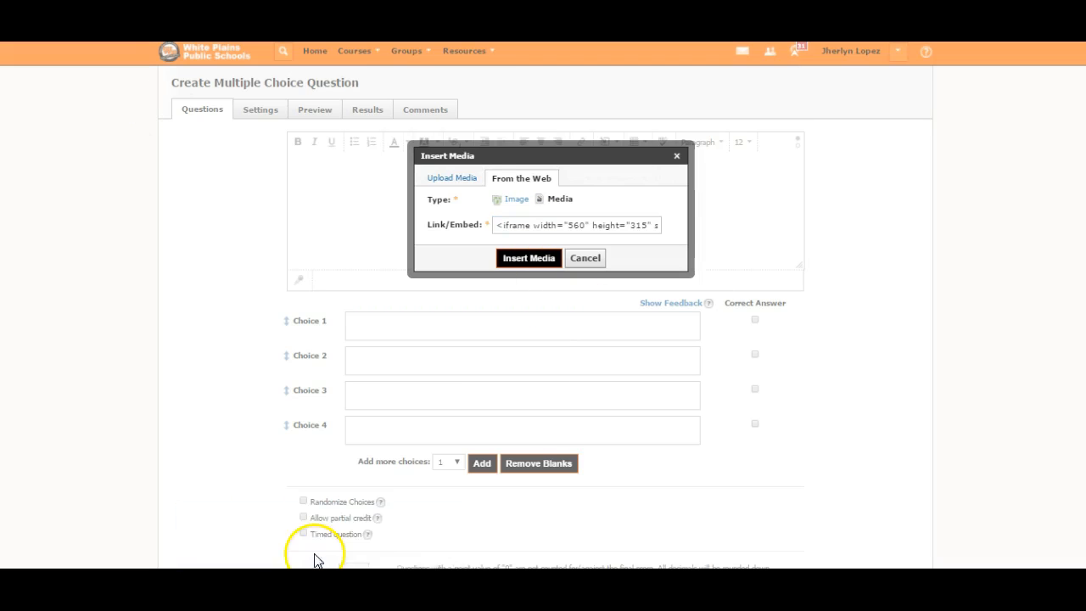
click(104, 343)
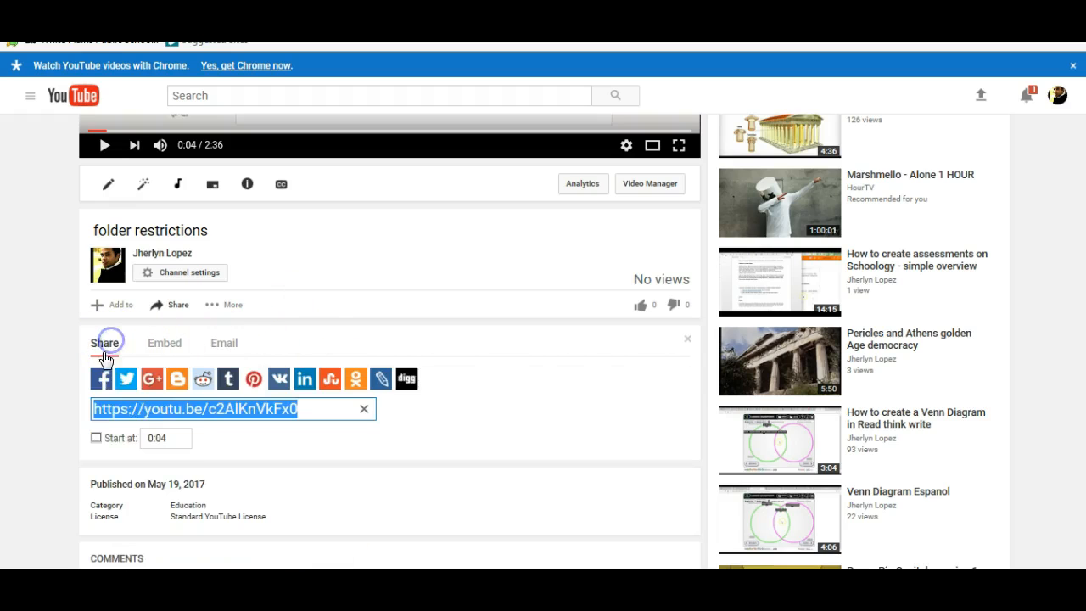
click(164, 339)
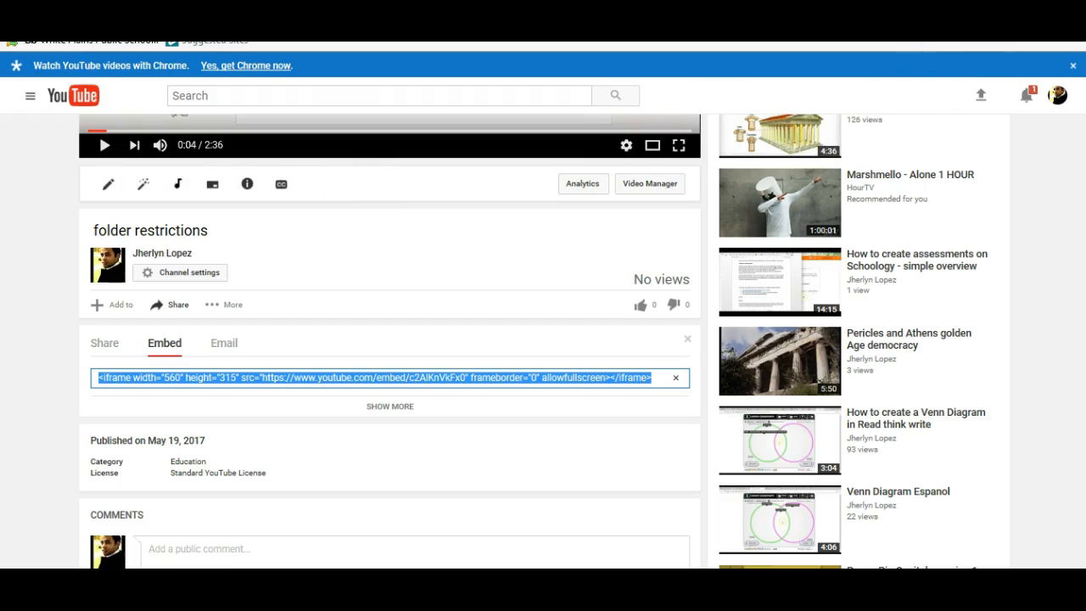
key(alt+Tab)
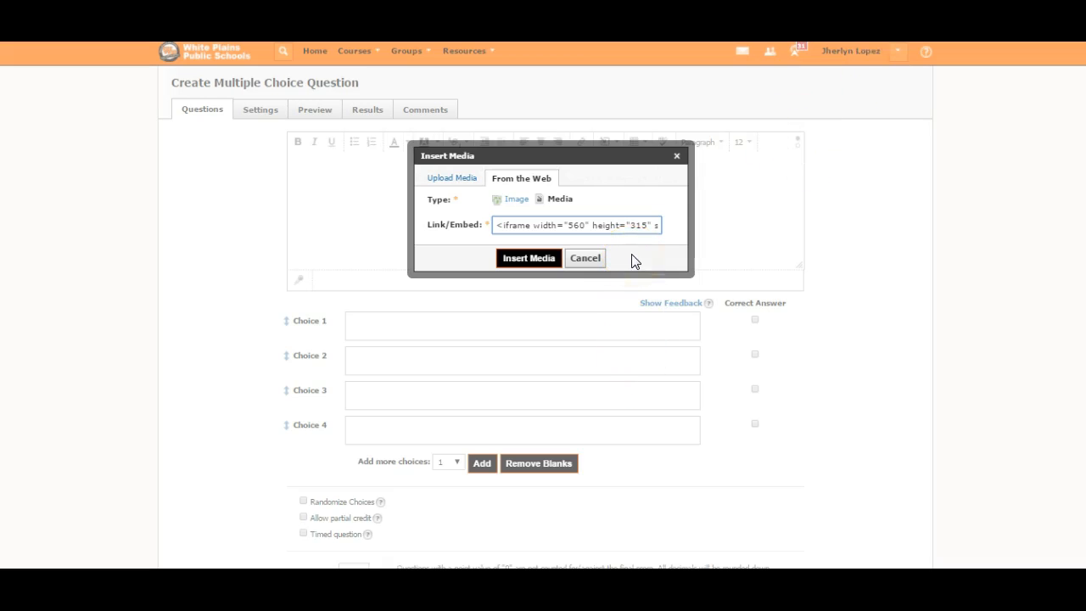
- Try to insert the video into the question from the pasted embed code
click(641, 229)
click(537, 259)
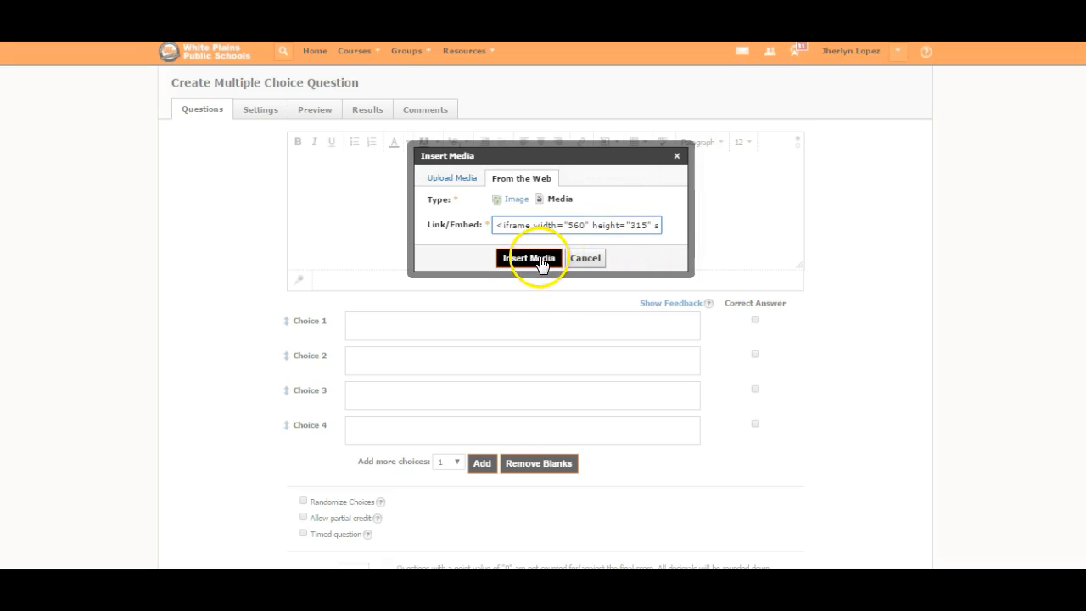
click(520, 260)
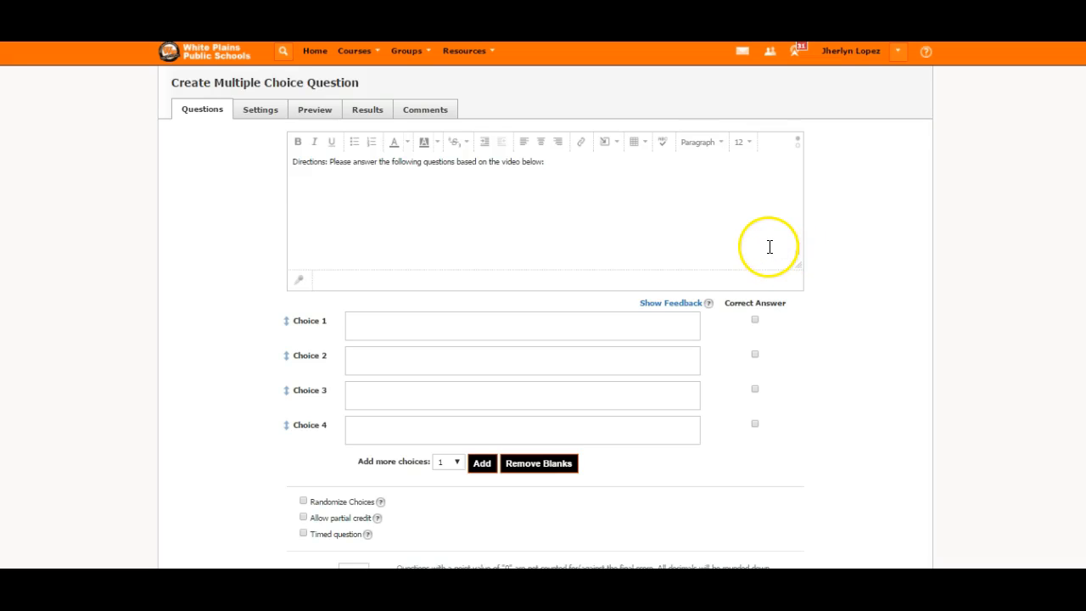
click(422, 196)
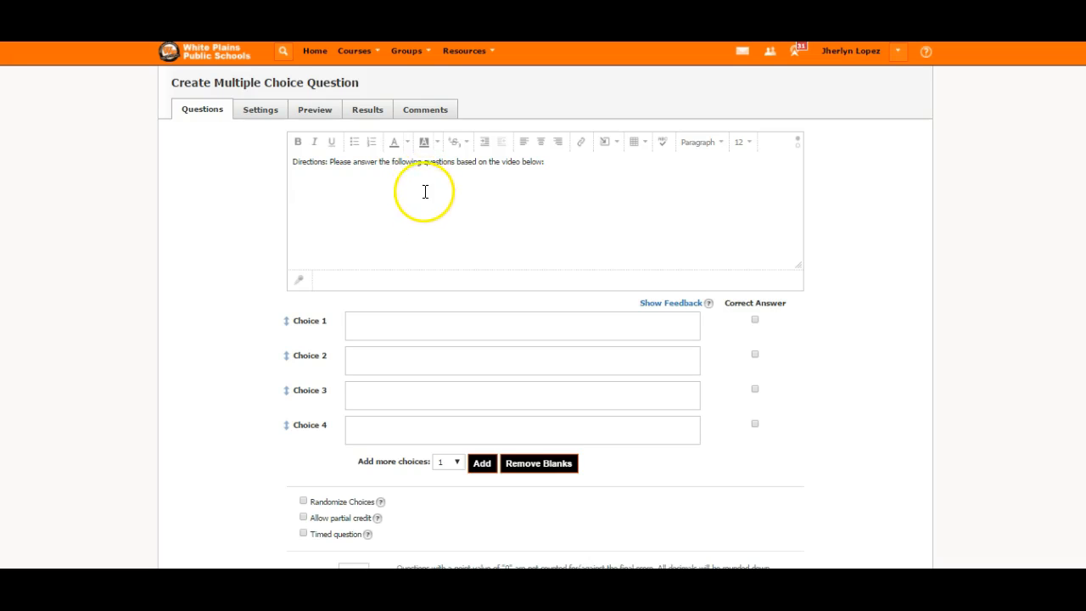
click(614, 152)
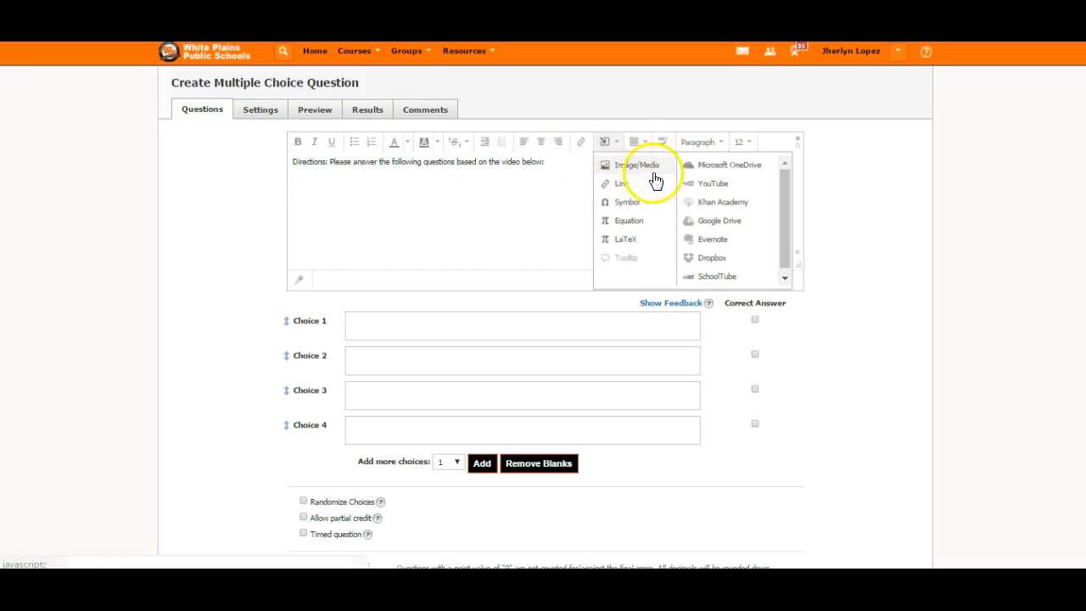
click(644, 169)
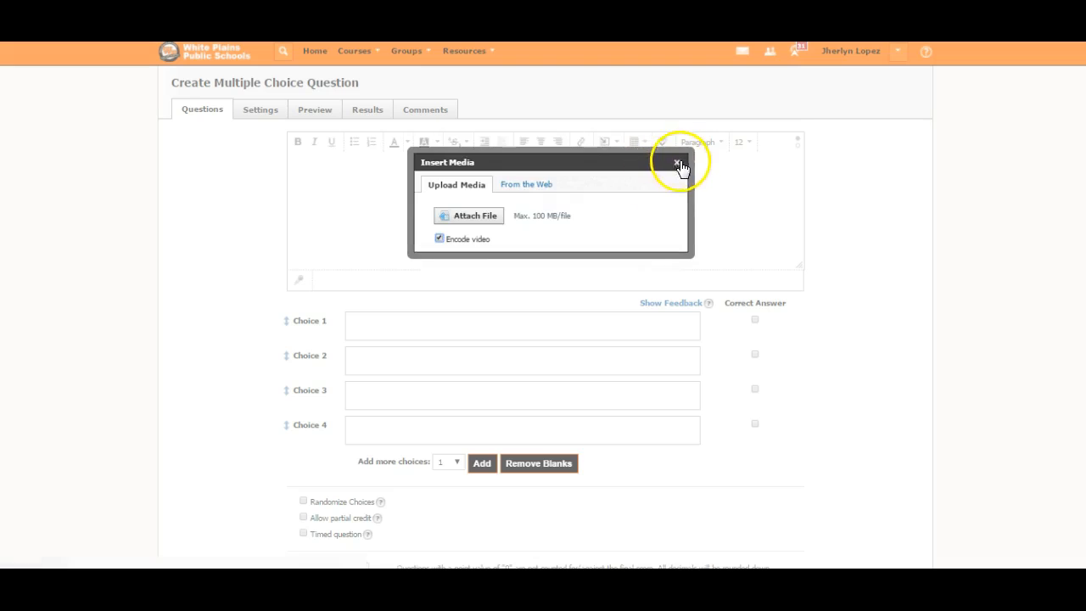
click(677, 162)
- Insert the video below the directions as web media, using the copied embed code
click(613, 153)
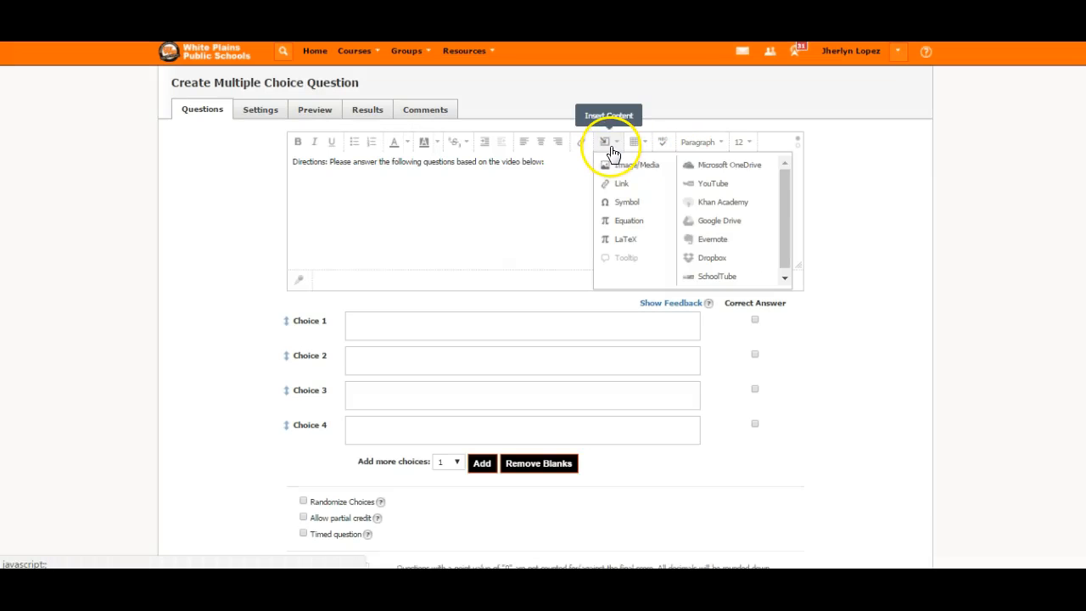
click(618, 174)
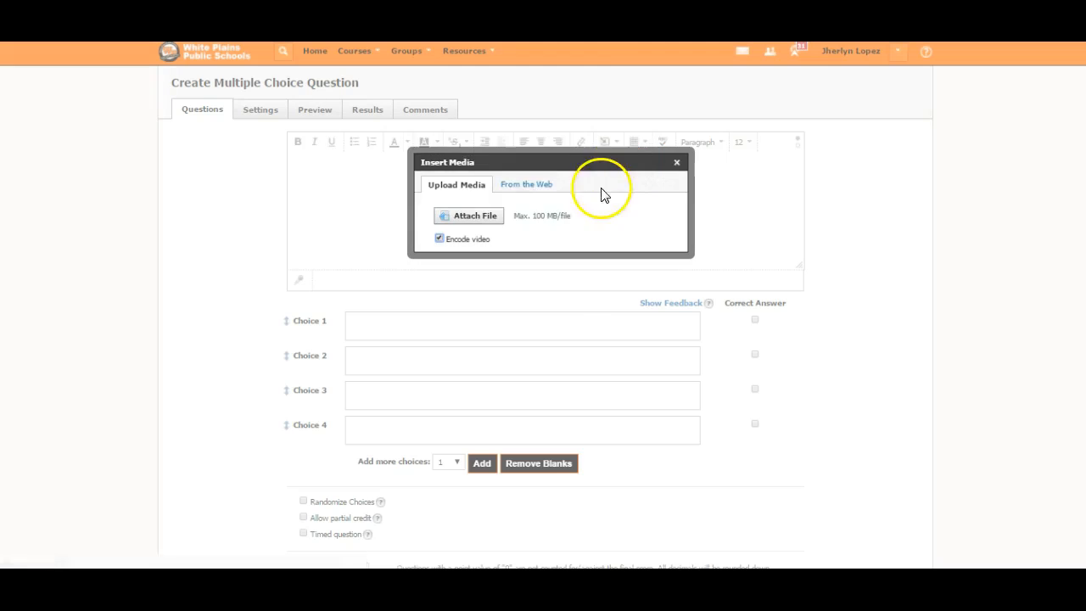
click(516, 183)
click(560, 204)
click(522, 227)
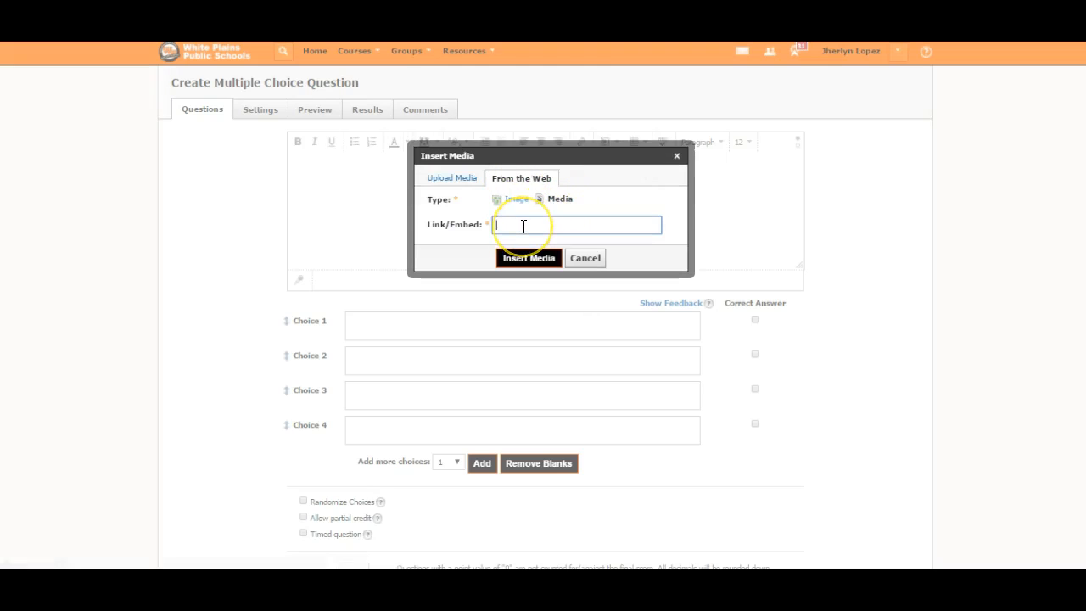
right_click(523, 226)
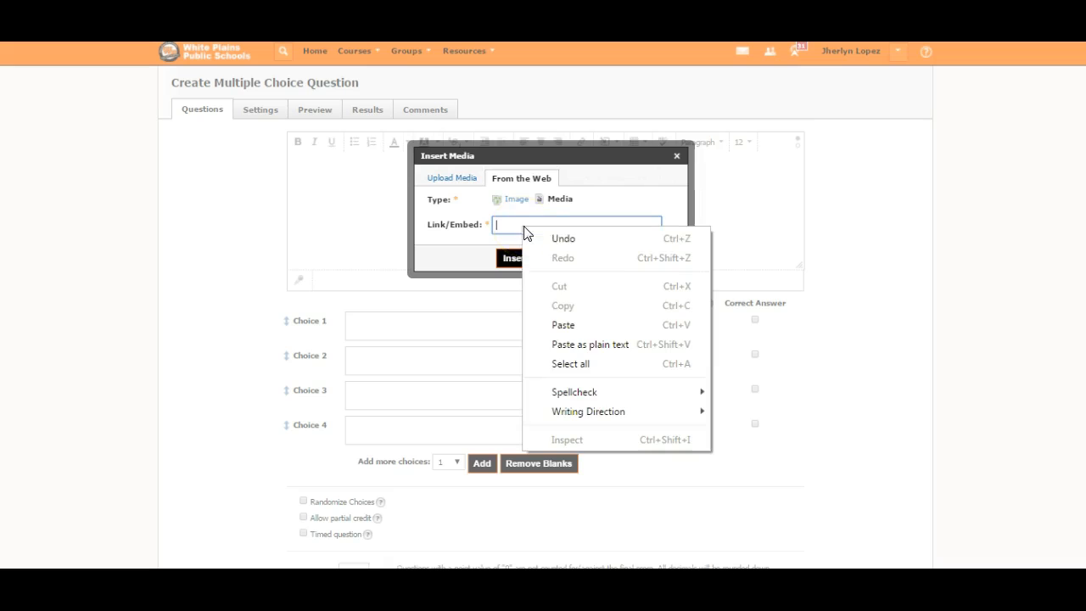
click(563, 325)
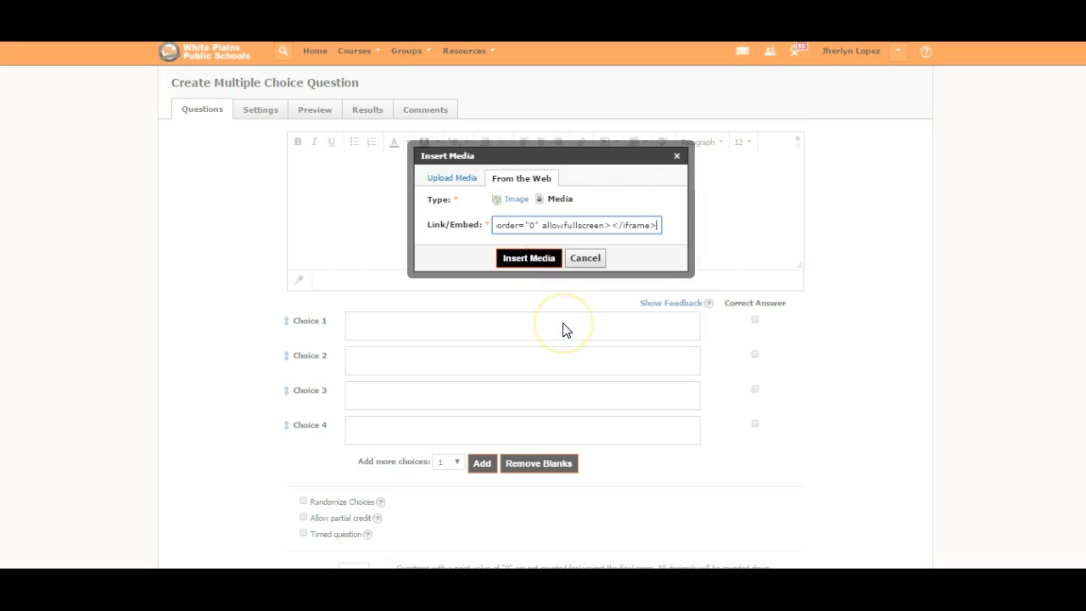
click(527, 259)
- Remove the blank line between the directions and the embedded video
click(498, 233)
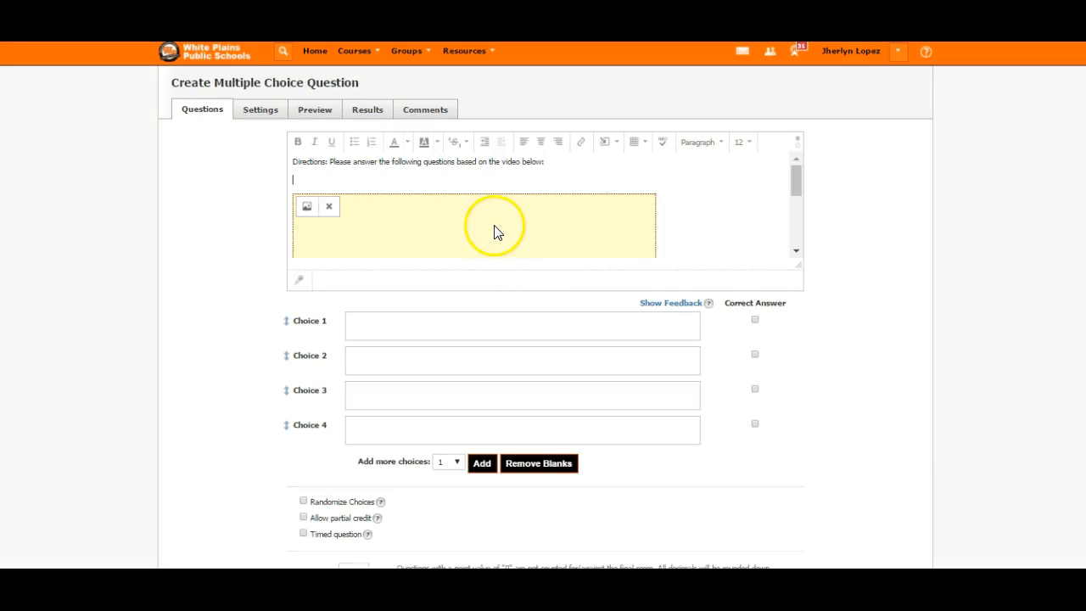
click(467, 182)
key(Delete)
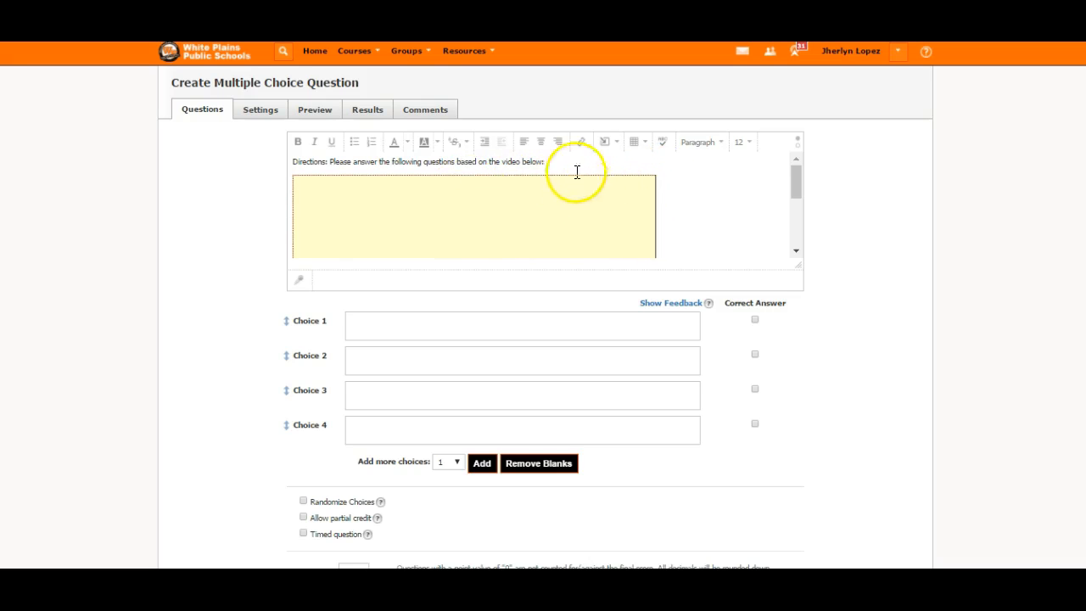
drag(544, 162, 478, 170)
click(722, 218)
- Shrink the embedded video slightly in the question text and check its placement
click(417, 216)
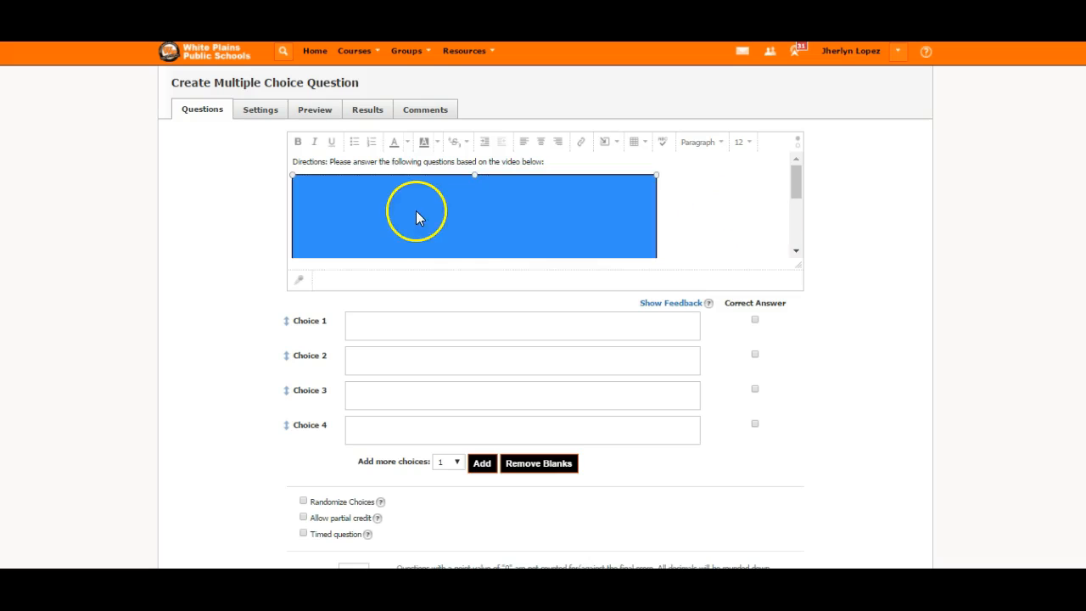
drag(655, 175, 607, 197)
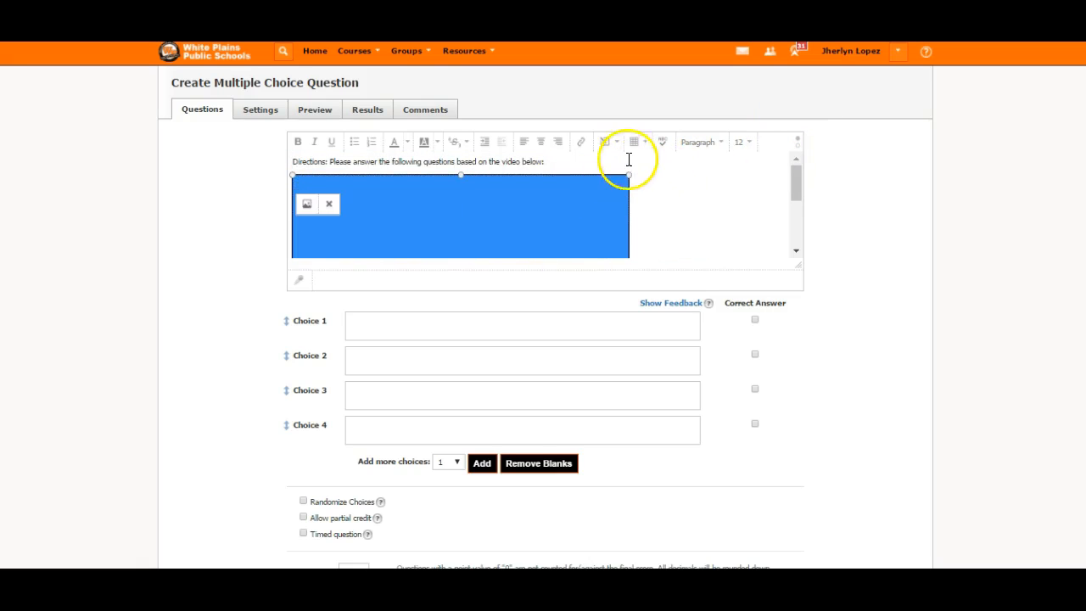
drag(629, 170, 627, 173)
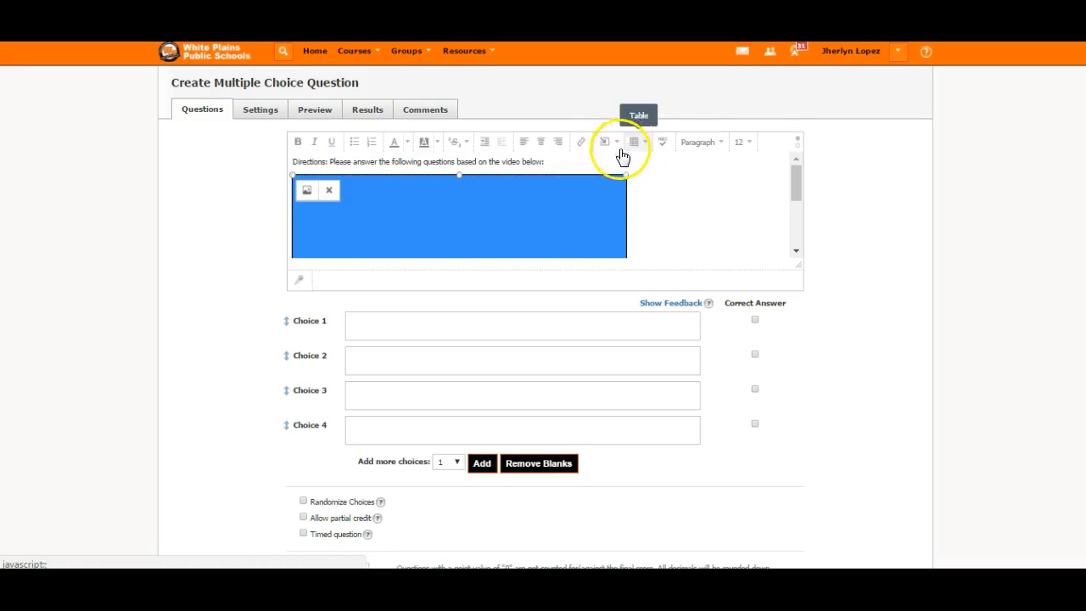
drag(625, 174, 625, 175)
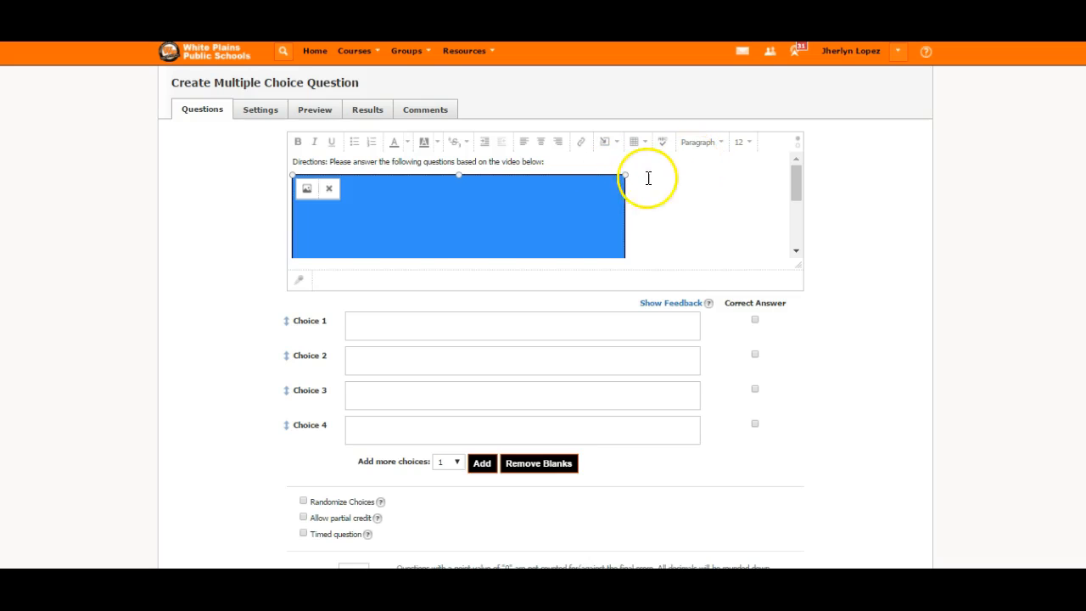
drag(625, 174, 627, 175)
scroll(627, 176, up, 2)
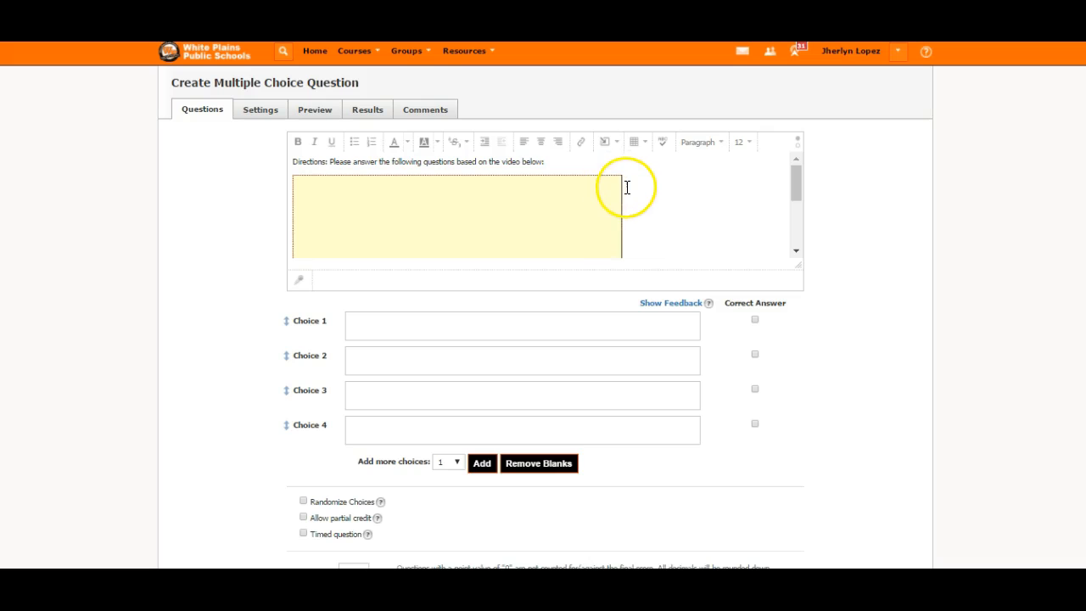
scroll(624, 185, down, 4)
click(643, 161)
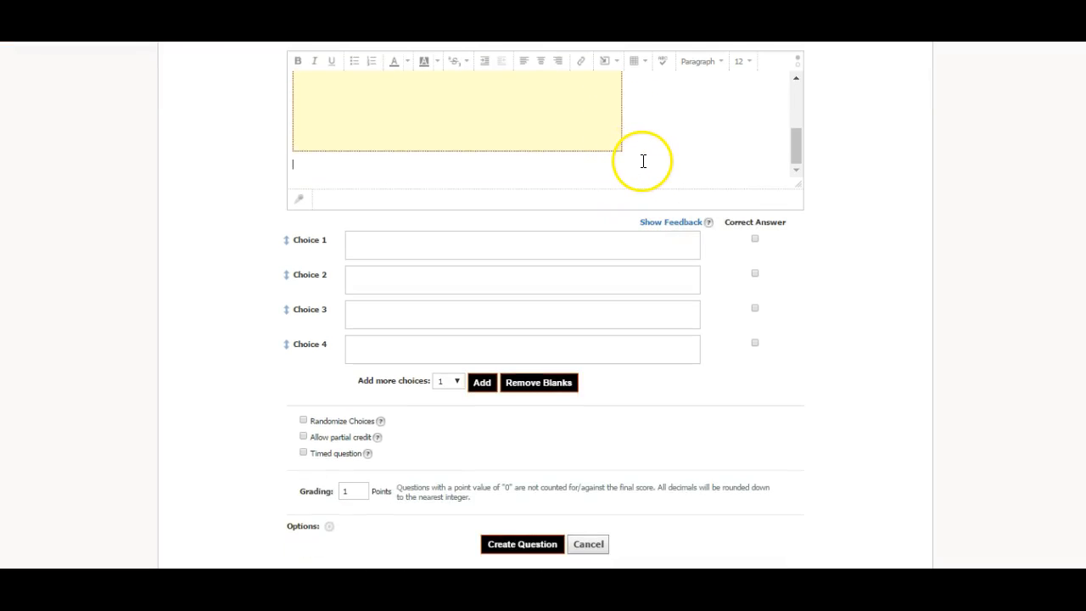
scroll(624, 170, up, 2)
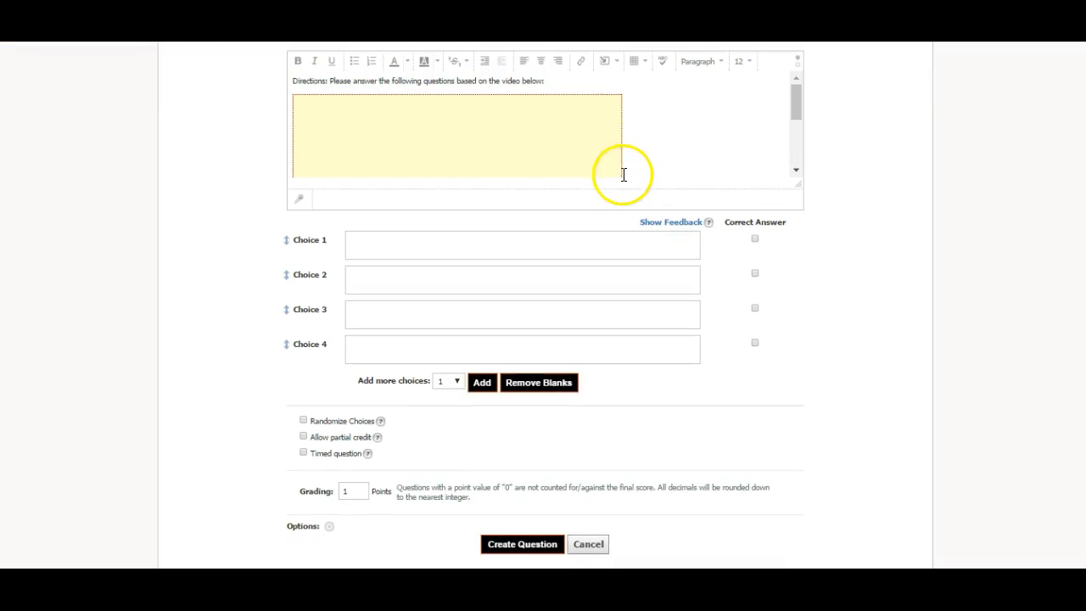
scroll(271, 184, up, 2)
- Make the word "Directions:" bold at the start of the question text
drag(328, 162, 273, 164)
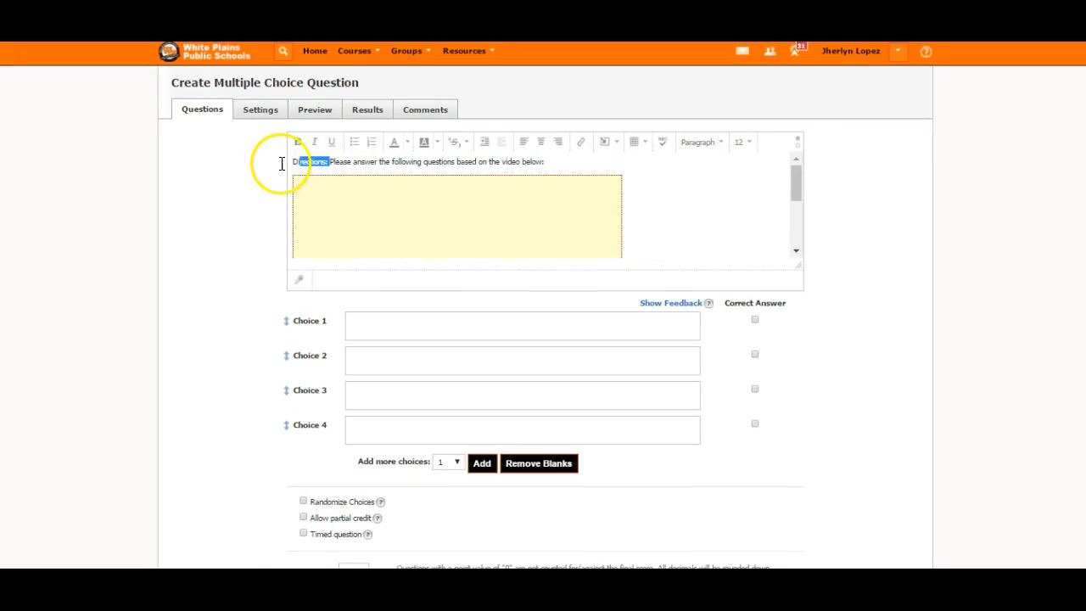
key(ctrl+b)
click(337, 163)
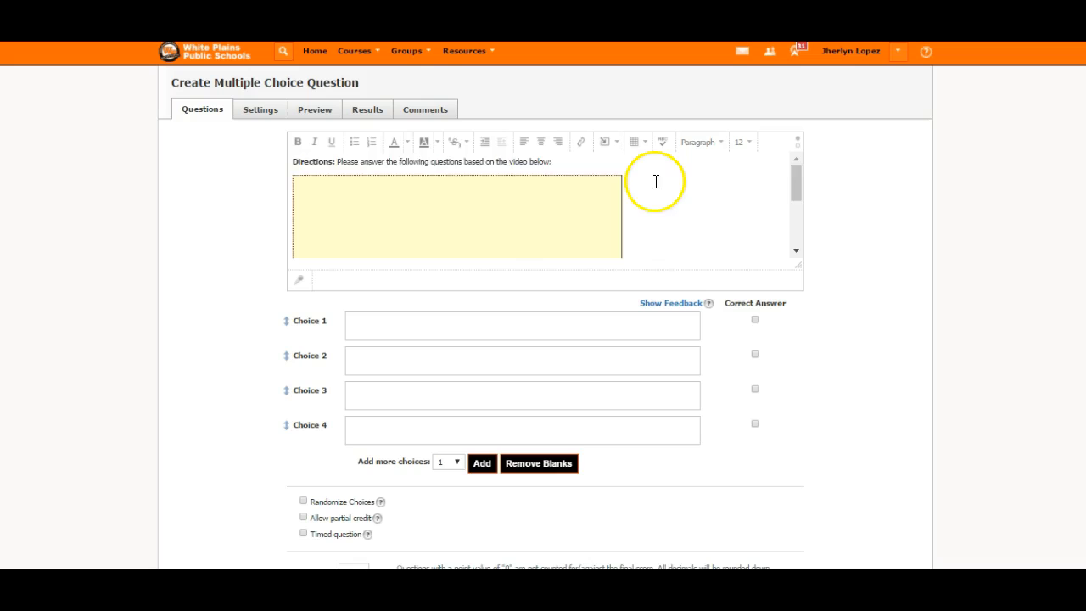
- Write "According to the video, a teacher can put _ on a folder:" below the embedded video
scroll(649, 191, down, 2)
click(625, 246)
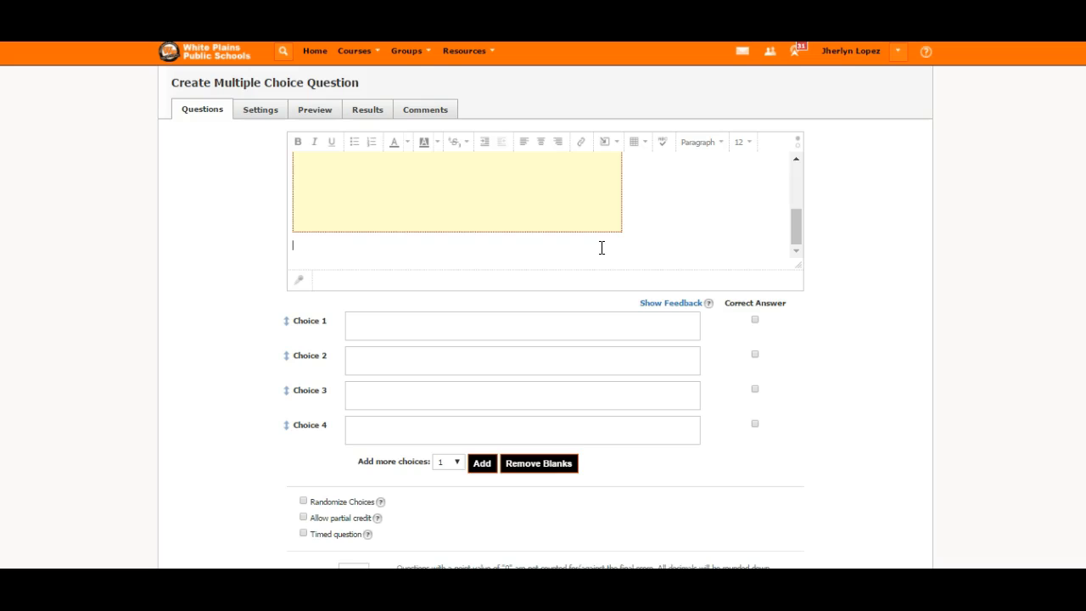
click(328, 245)
text(According to the video, a teacher can put ___ on a folder.)
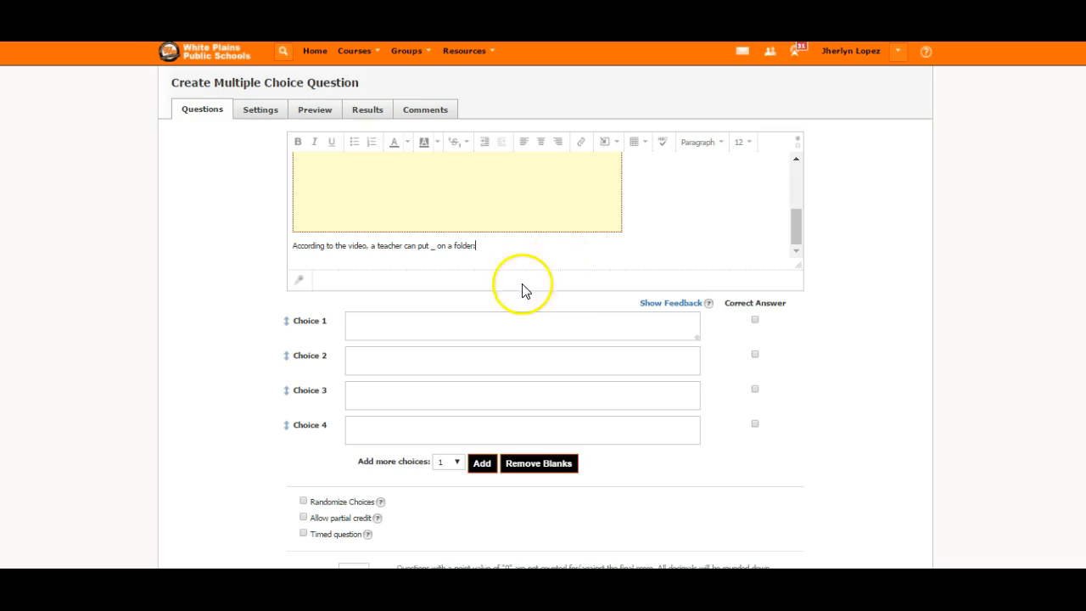
- Replace the word "put" with "place" in the question sentence below the video
click(433, 246)
key(BackSpace)
key(BackSpace)
text(lace)
key(BackSpace)
- Enter "A teacher can place onedrive files" as Choice 1 and "A teacher can put restriction for students in a class" as Choice 2
click(436, 332)
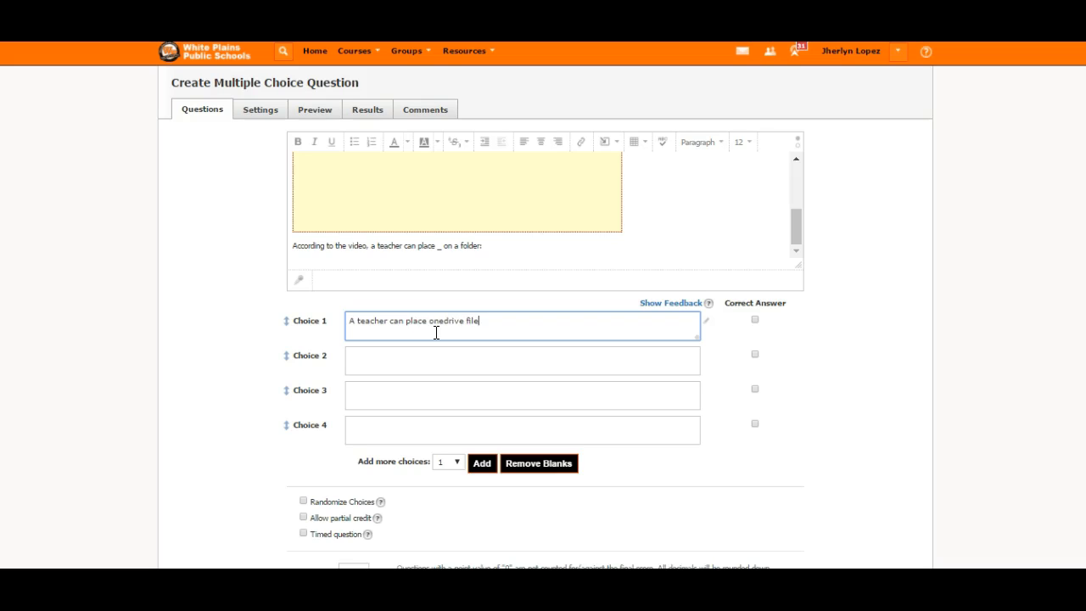
click(441, 360)
text(A teacher can)
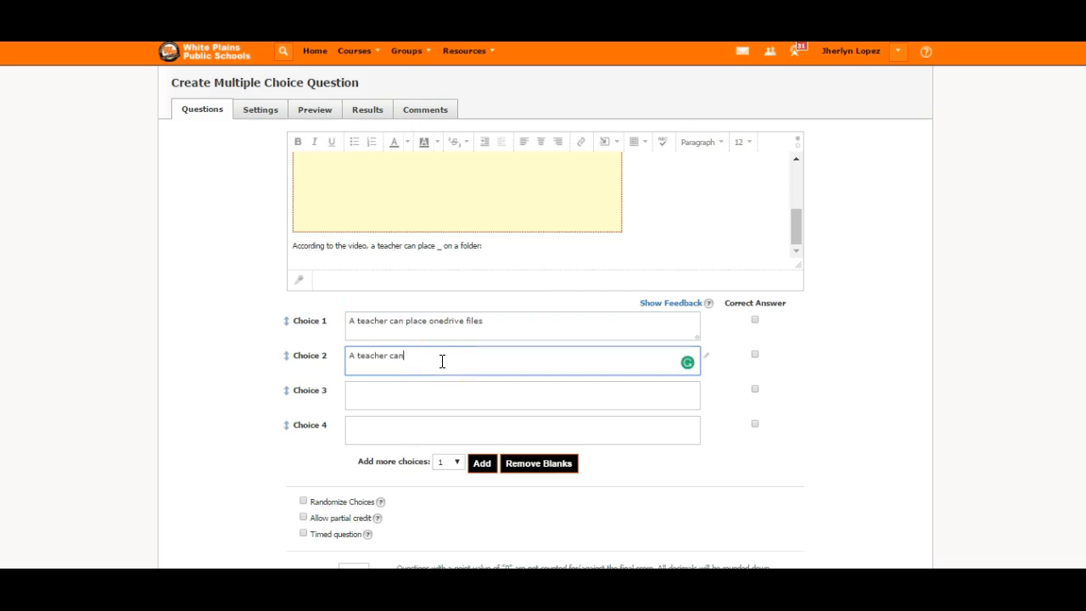
key(BackSpace)
key(BackSpace)
text(n for students in a clas)
- Enter "A teacher can place random videos" as Choice 3 and replace "put" with "place" in Choice 2
click(450, 389)
text(a)
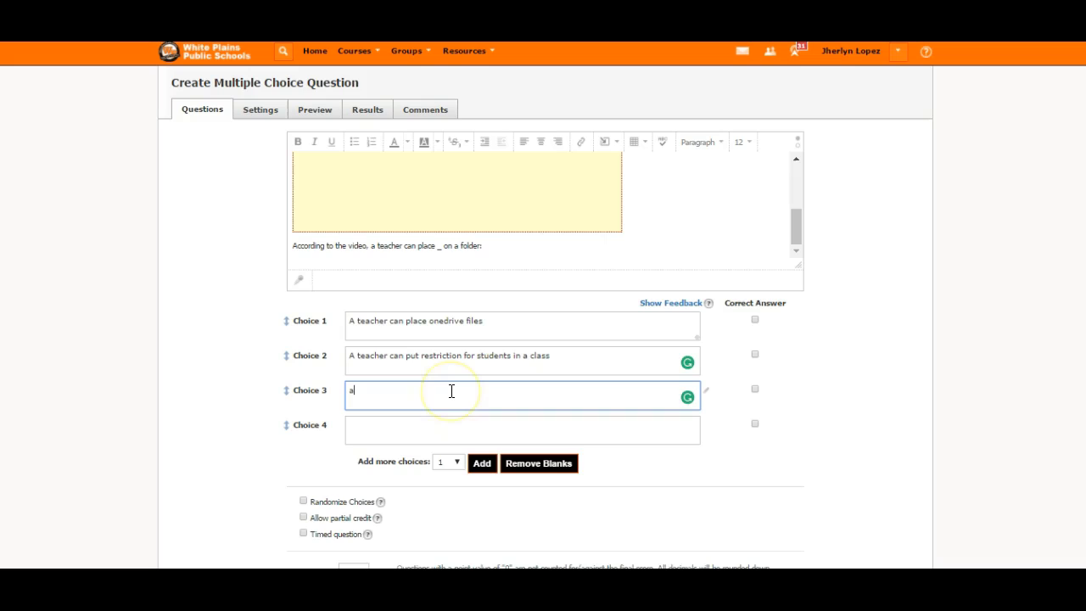
text( teacher can place random videos)
double_click(411, 356)
text(place)
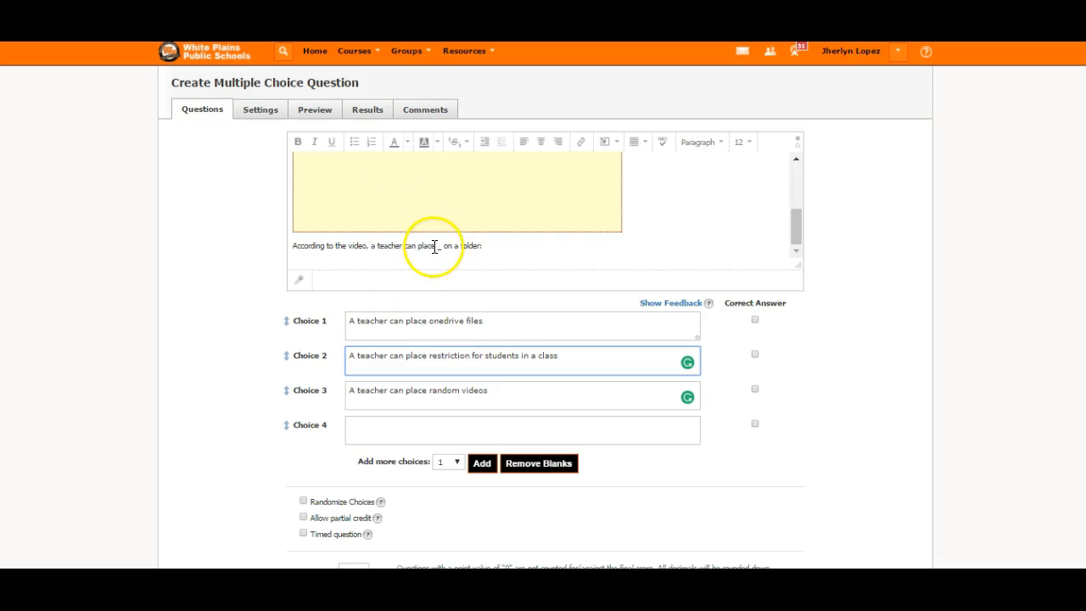
- Enter "A teacher can place updates for homework" as Choice 4
click(413, 438)
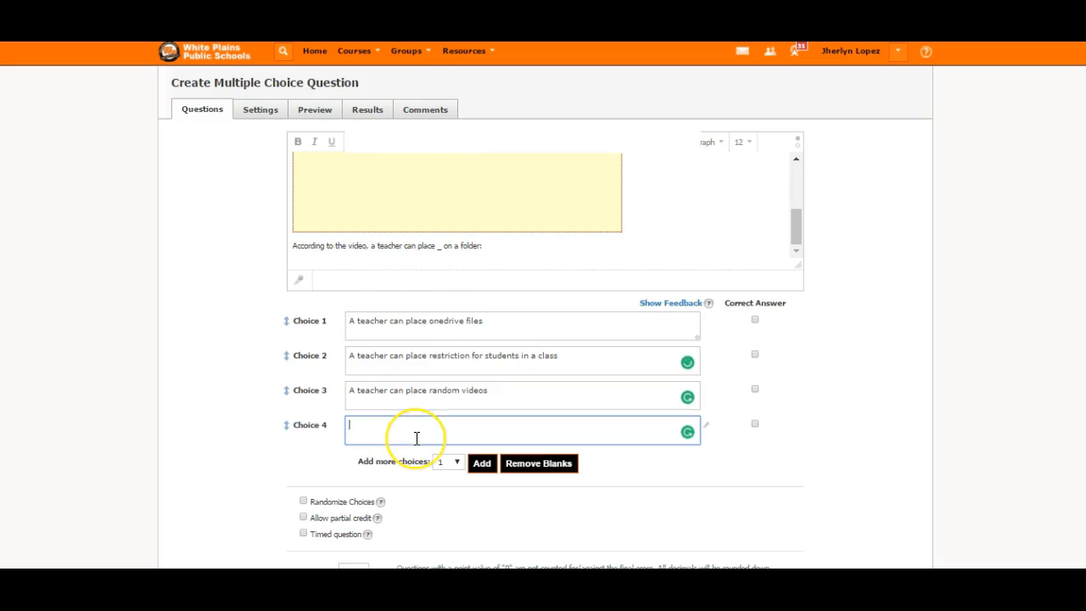
text(A teacher can place updates f)
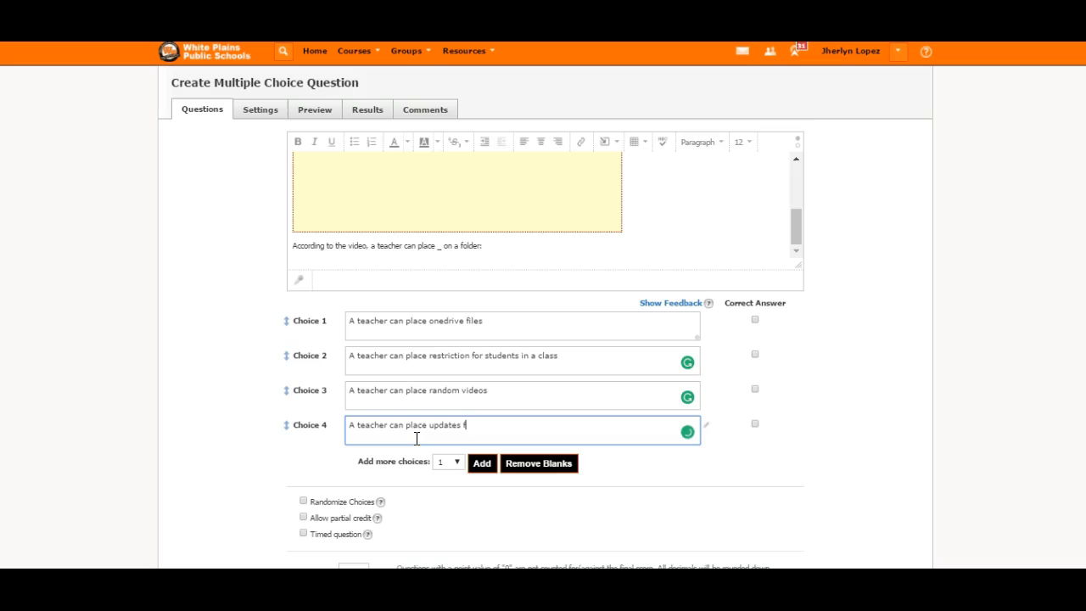
text(homework)
- Mark Choice 2 as the correct answer and enable randomized choices
click(755, 355)
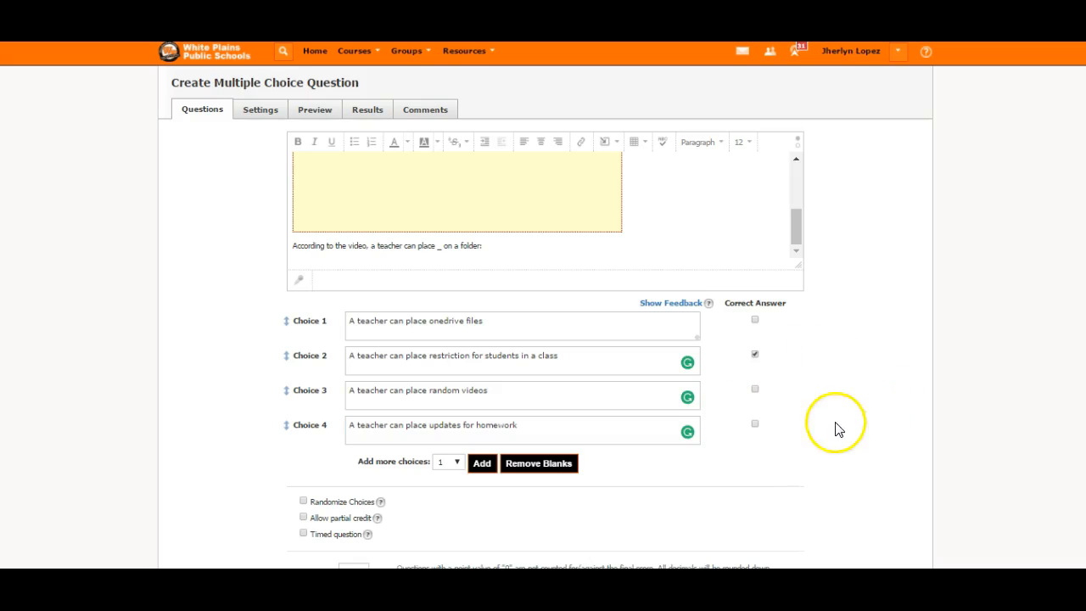
scroll(373, 442, down, 2)
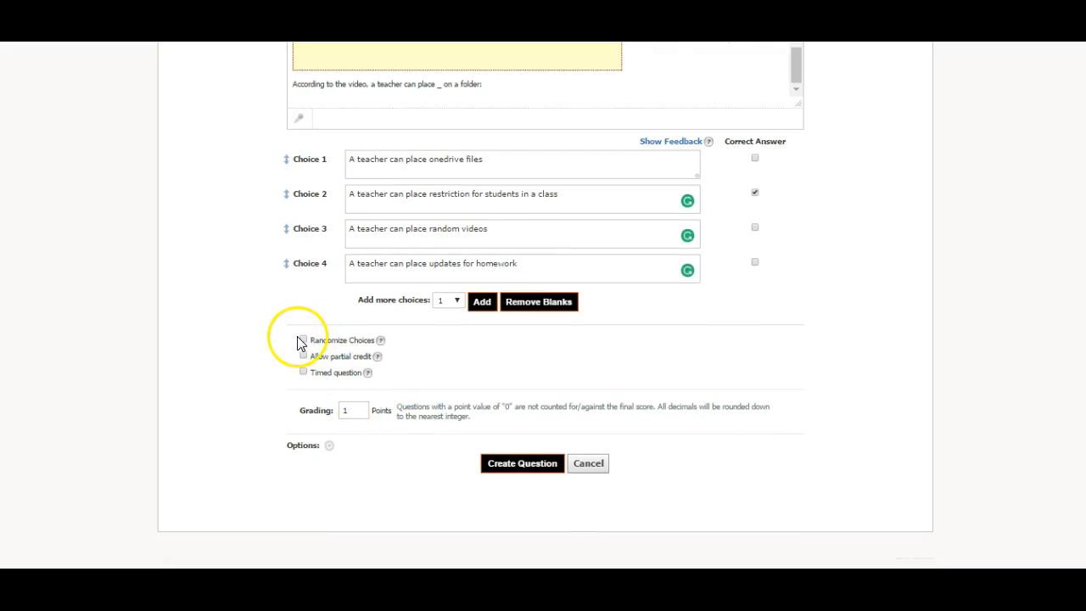
click(302, 340)
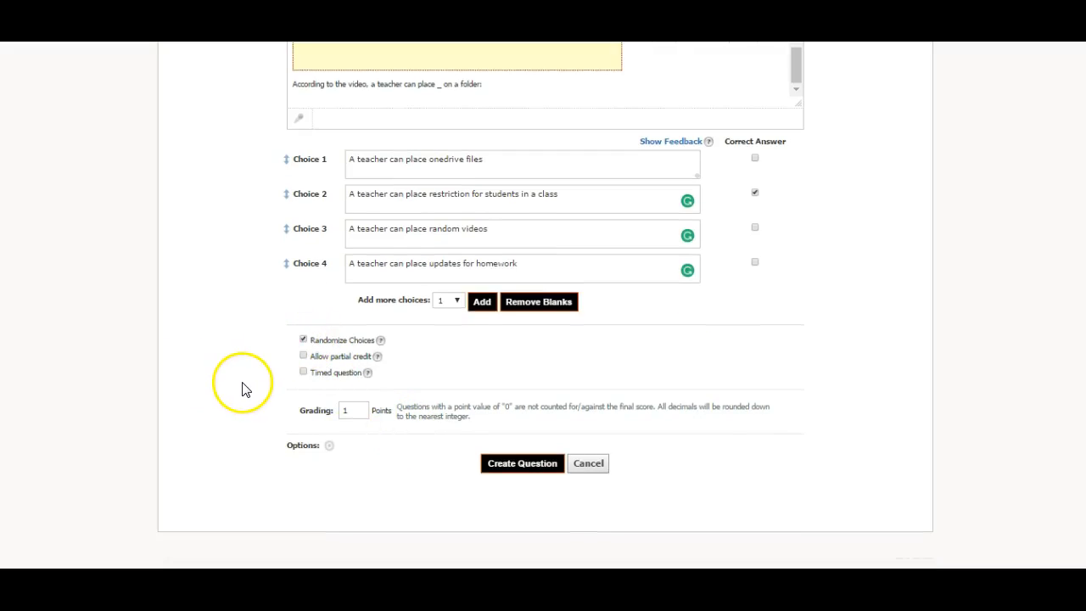
scroll(242, 389, up, 2)
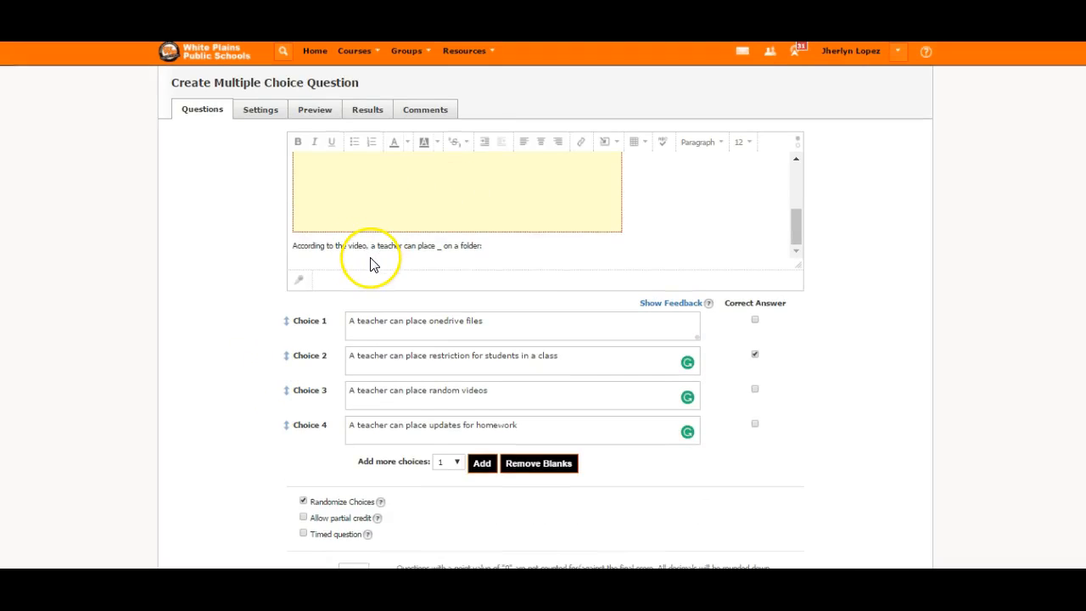
click(381, 245)
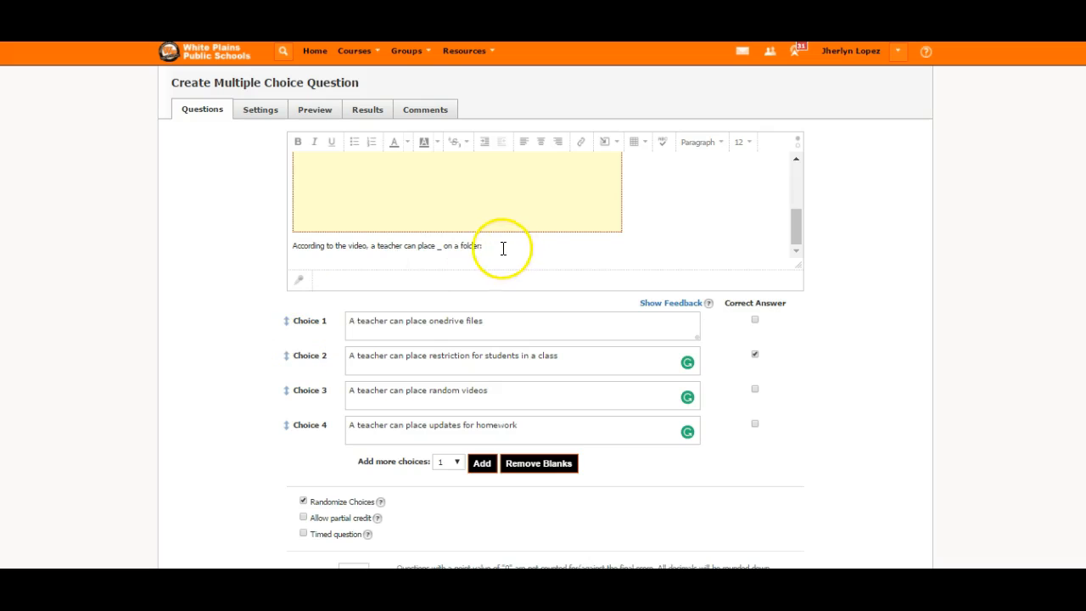
scroll(286, 436, down, 2)
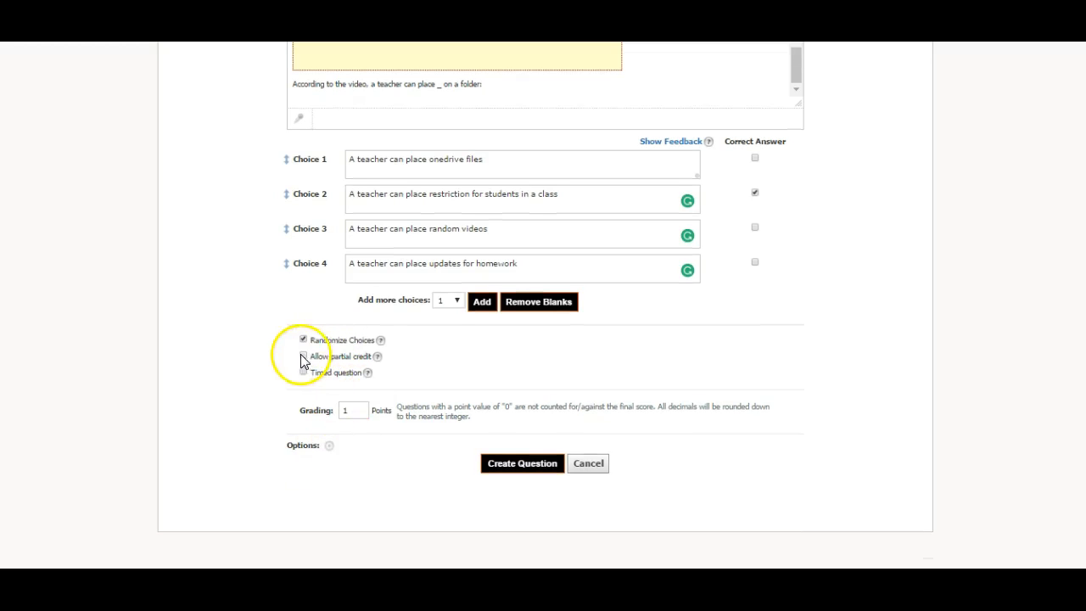
click(350, 413)
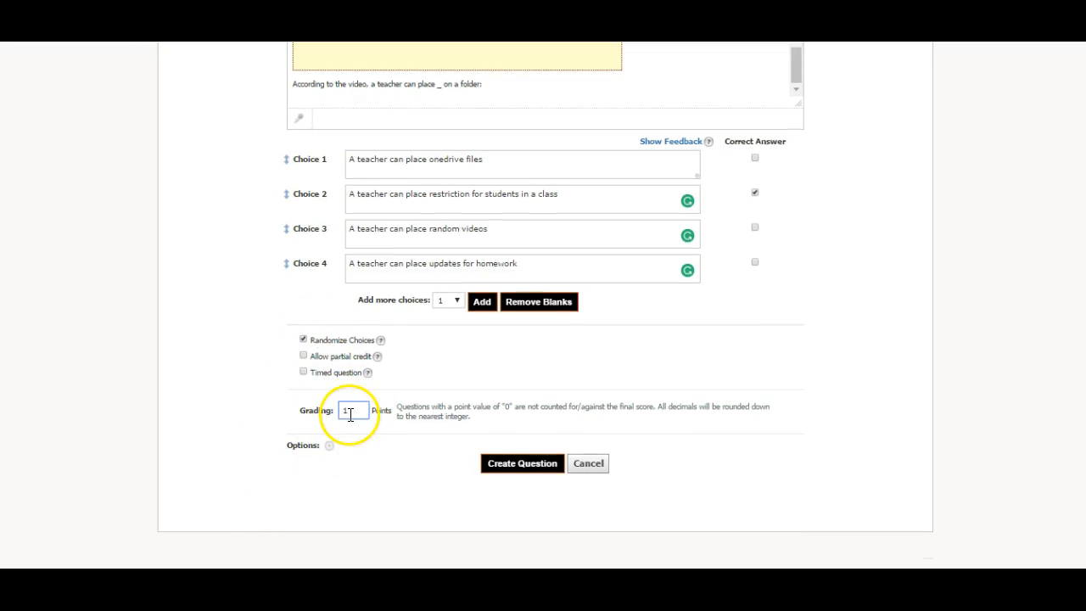
click(314, 374)
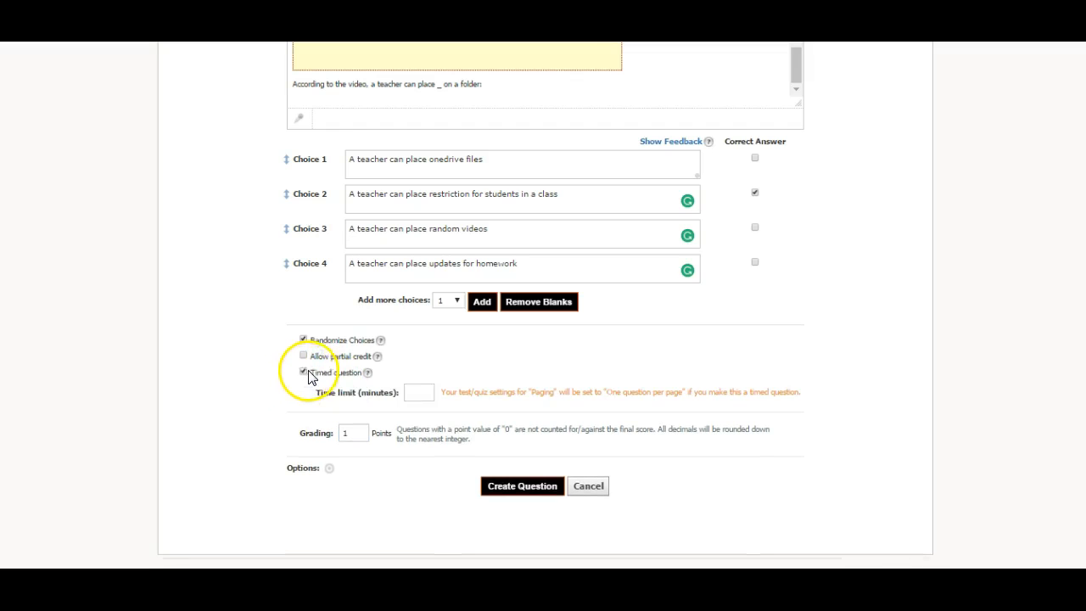
click(427, 392)
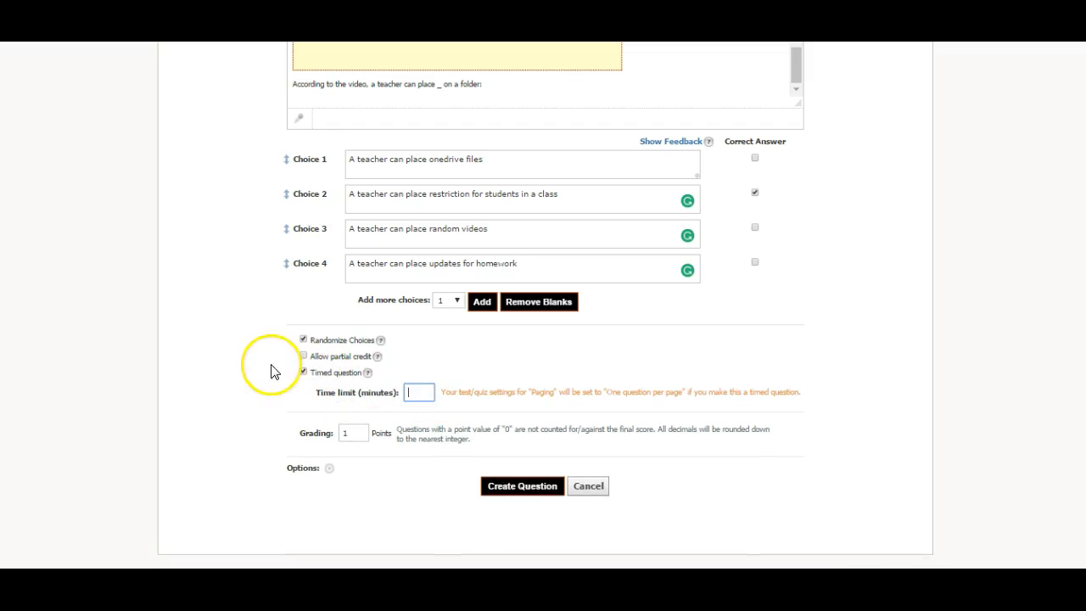
click(303, 371)
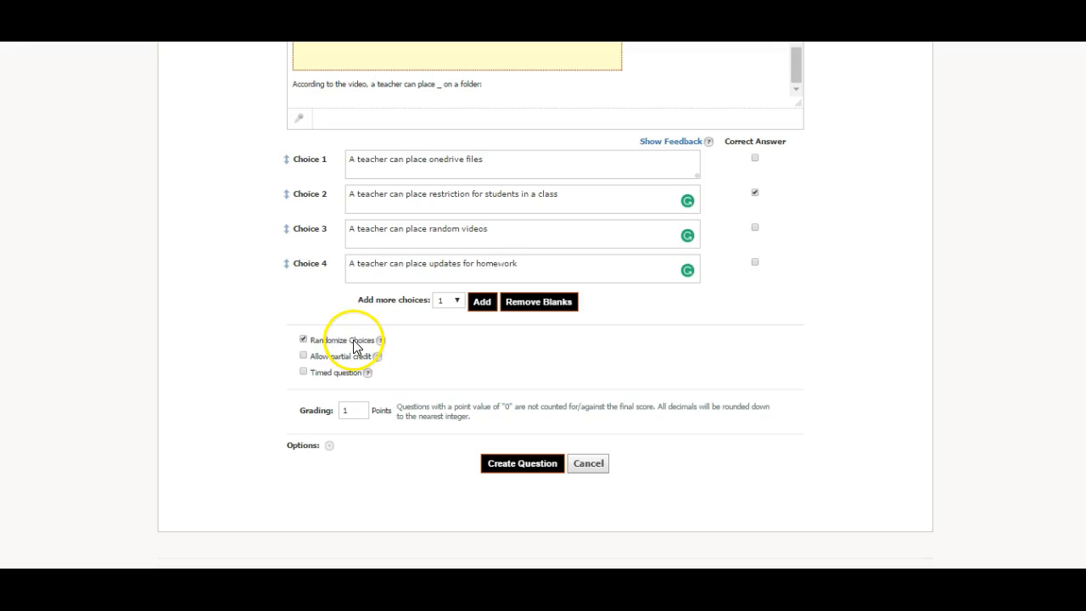
scroll(230, 371, up, 2)
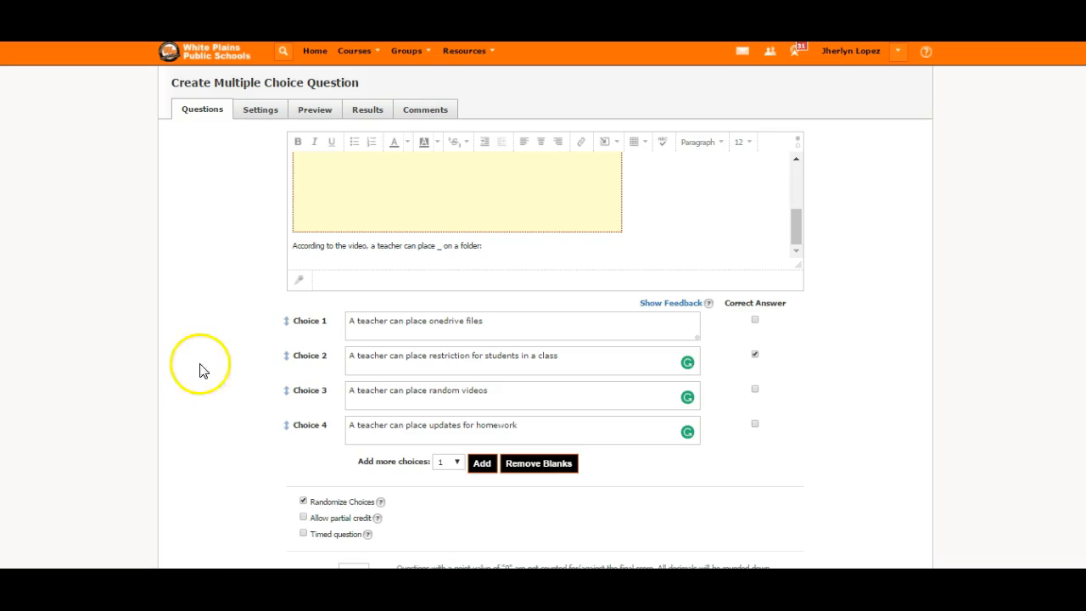
- Set the font size of both the question sentence below the video and the directions line above it to 16
triple_click(475, 246)
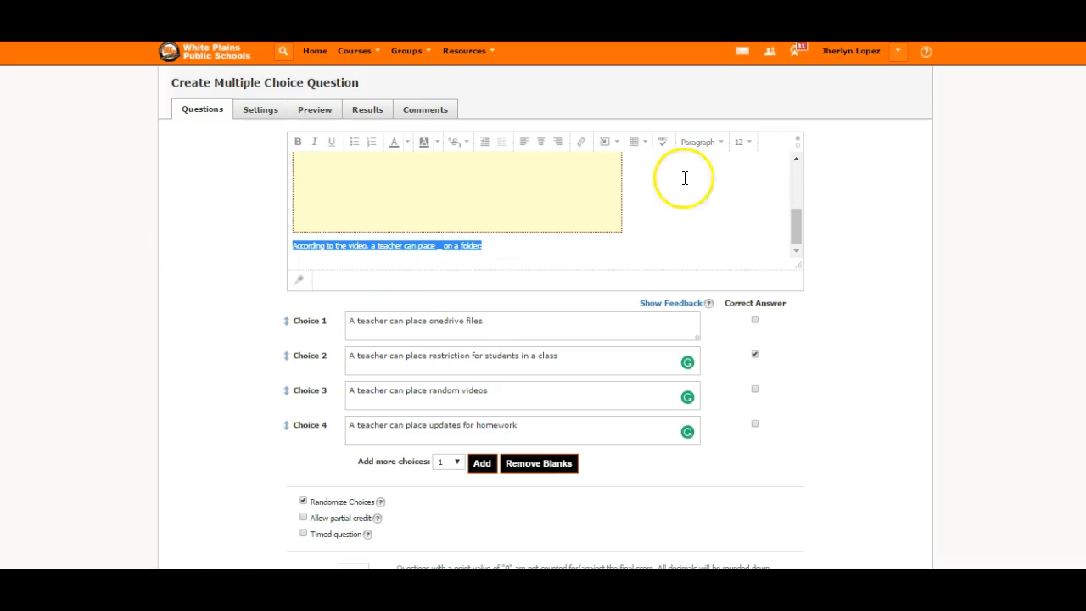
click(739, 143)
click(742, 229)
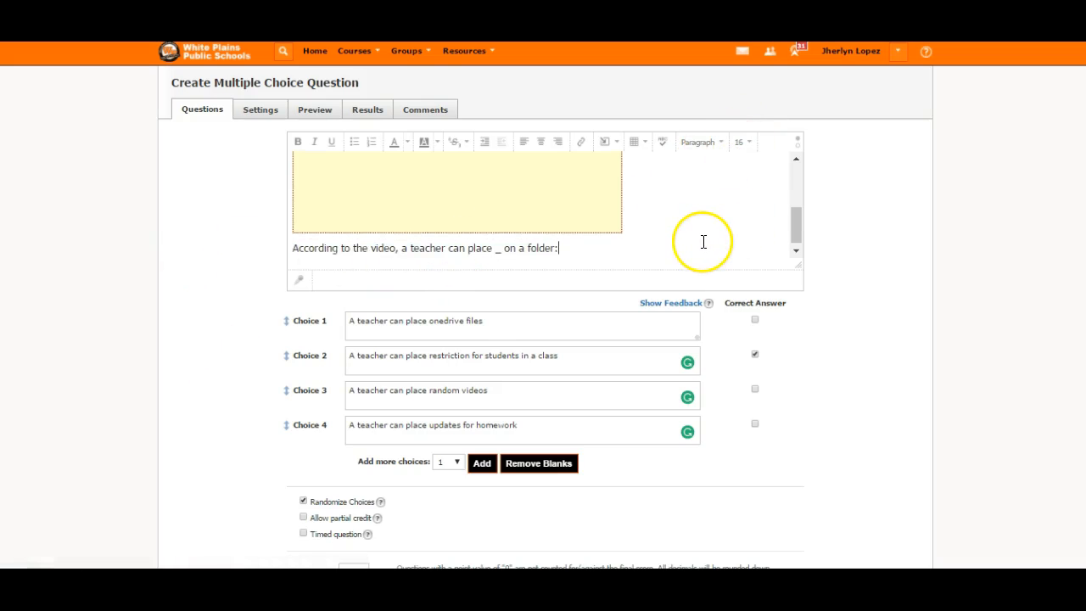
scroll(703, 243, up, 2)
drag(565, 161, 181, 165)
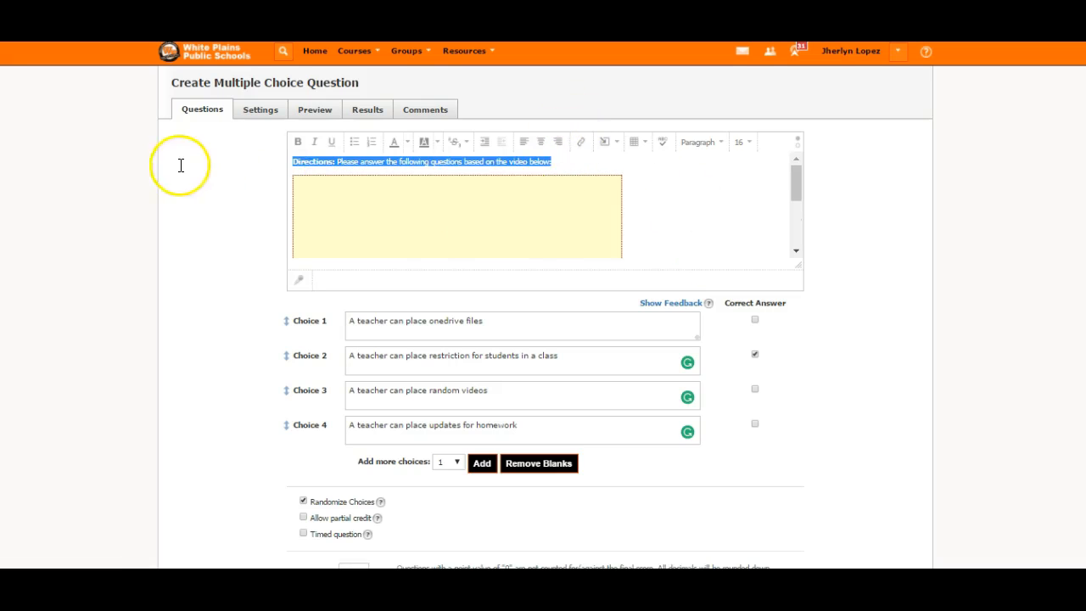
click(739, 142)
click(744, 230)
scroll(698, 247, down, 1)
scroll(699, 247, up, 1)
click(655, 233)
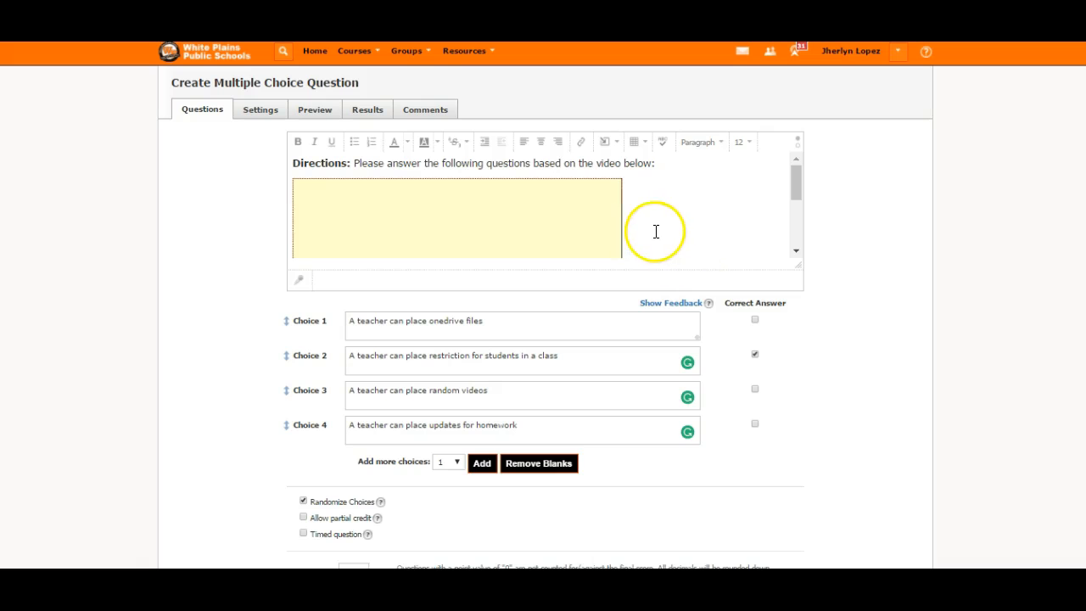
- Create the question and open the preview of the Video tutorial for Unit 1 quiz
scroll(204, 242, down, 2)
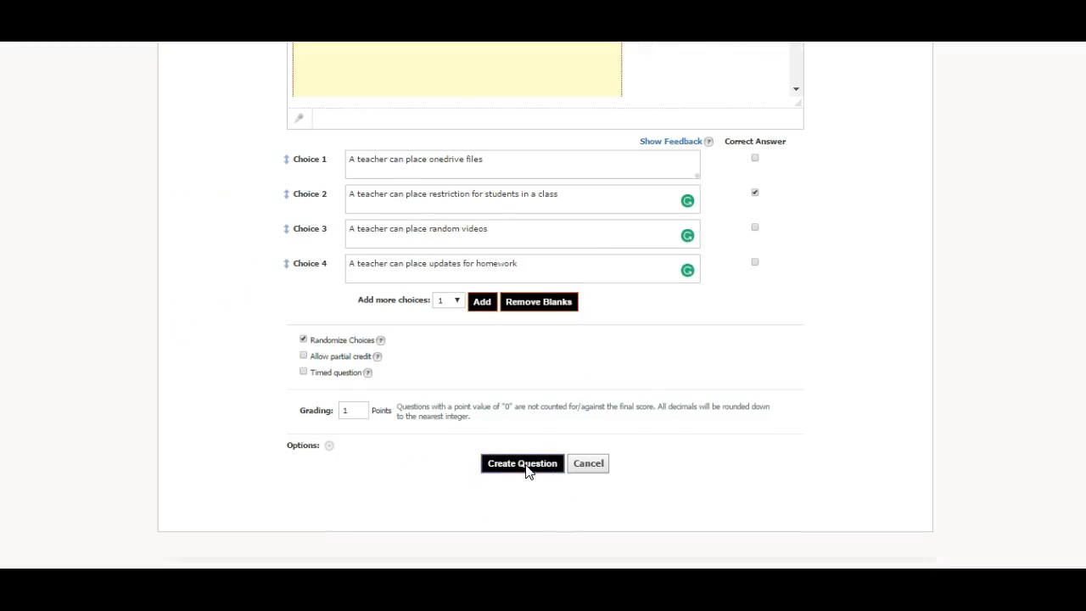
click(513, 471)
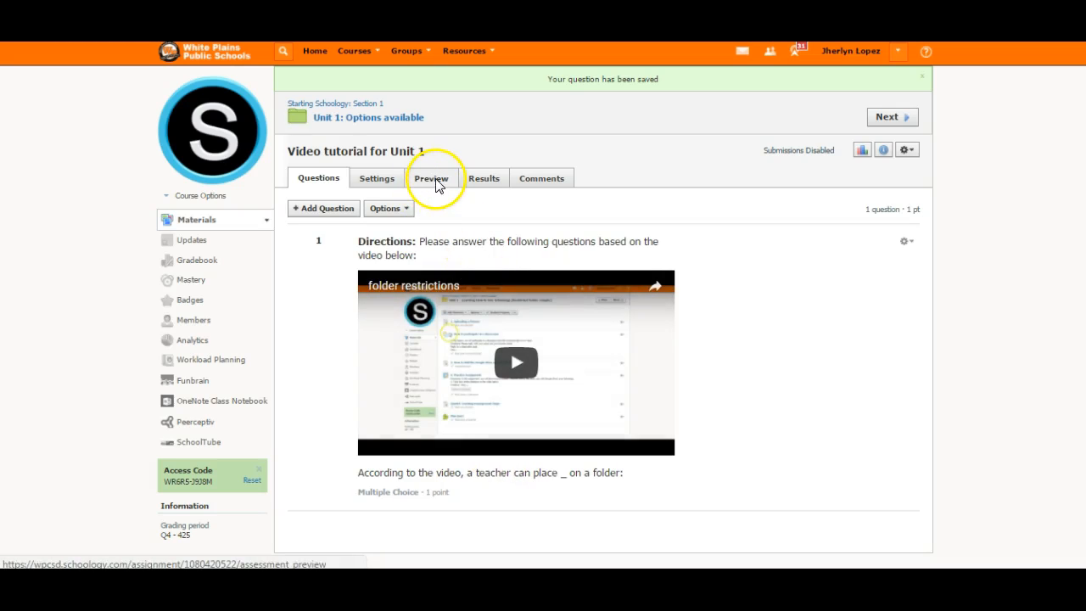
click(437, 185)
click(316, 213)
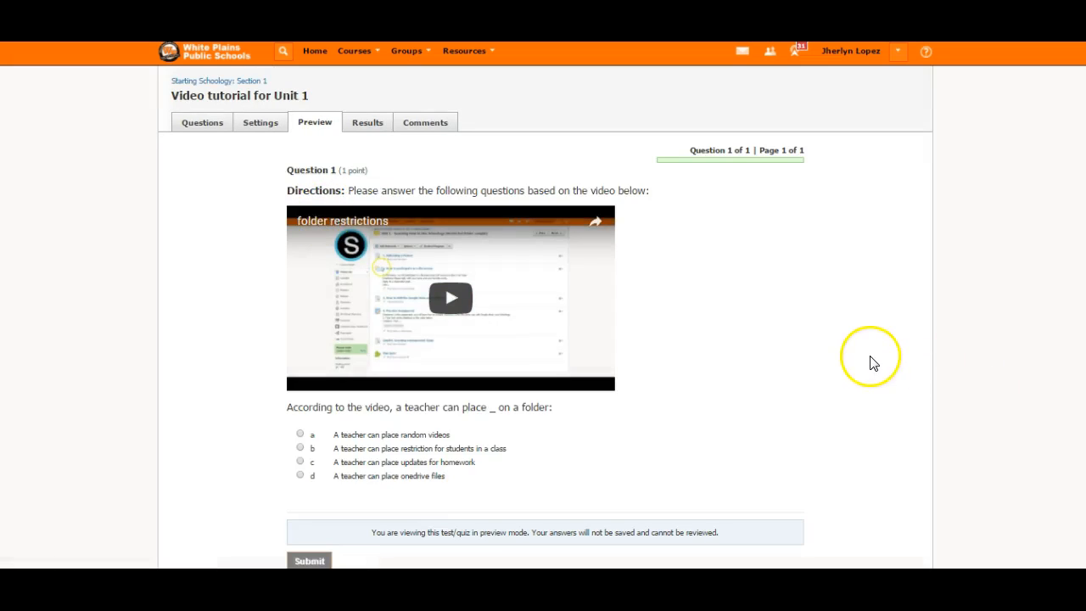
- Play and pause the embedded video in the preview, and try "A teacher can place random videos" as the answer
click(467, 308)
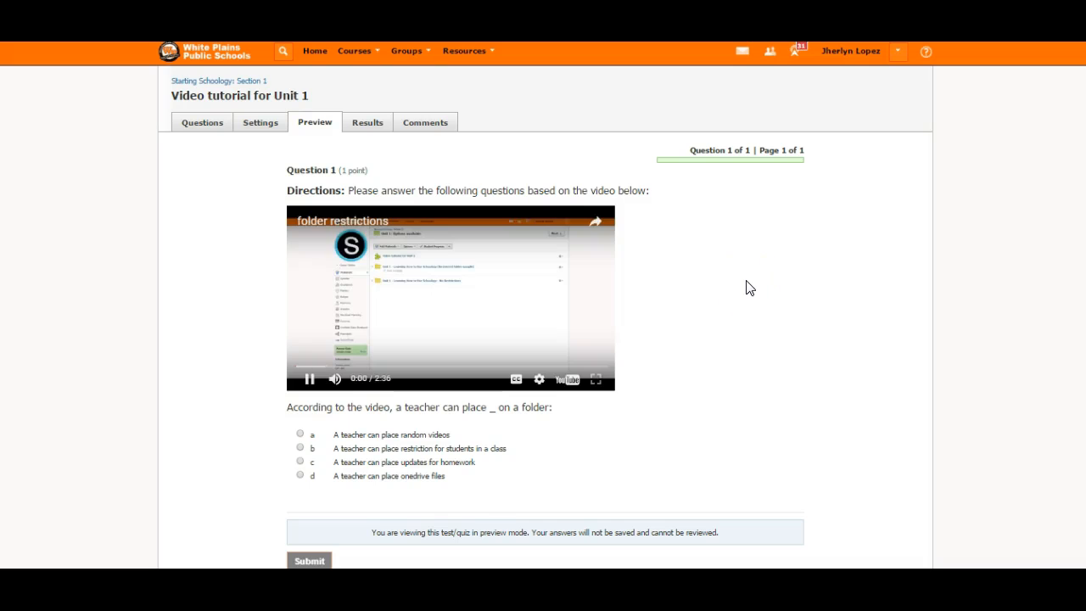
click(310, 379)
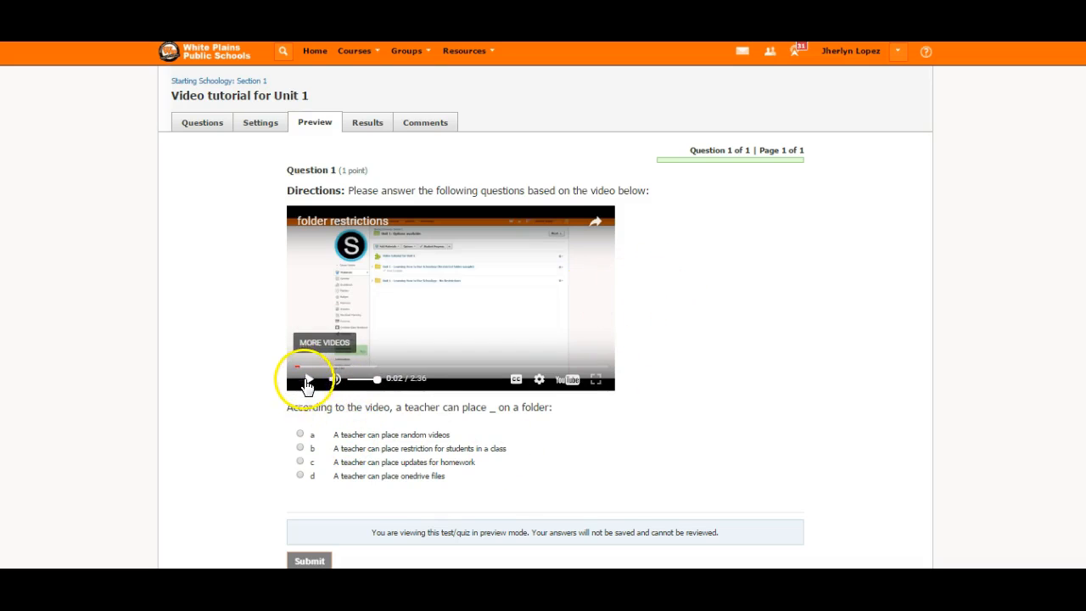
click(302, 463)
click(301, 434)
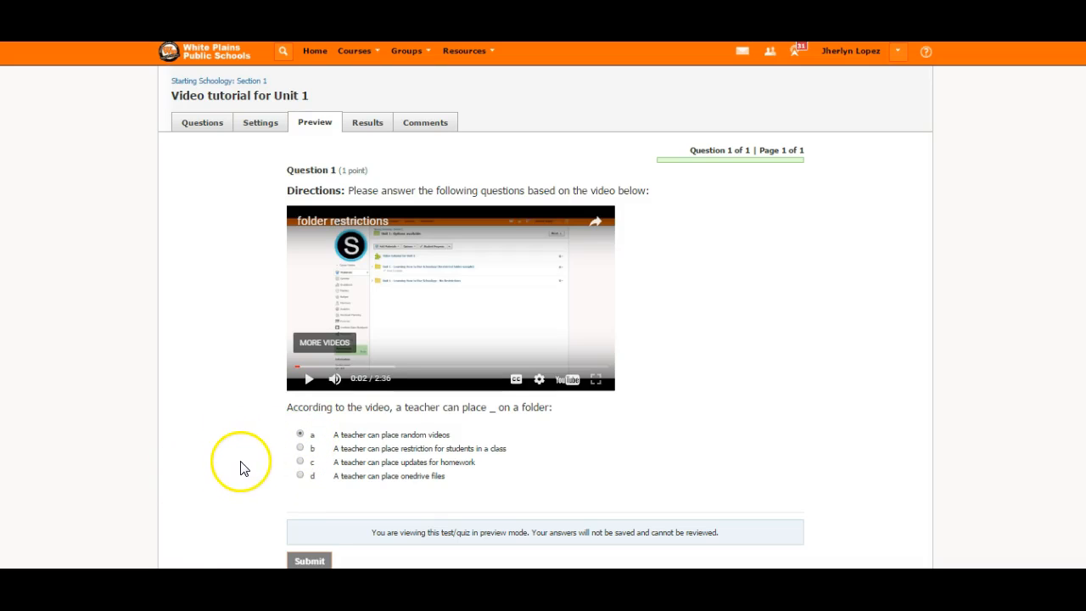
- Resume the embedded video briefly and skip to its end to check what plays out there
click(310, 379)
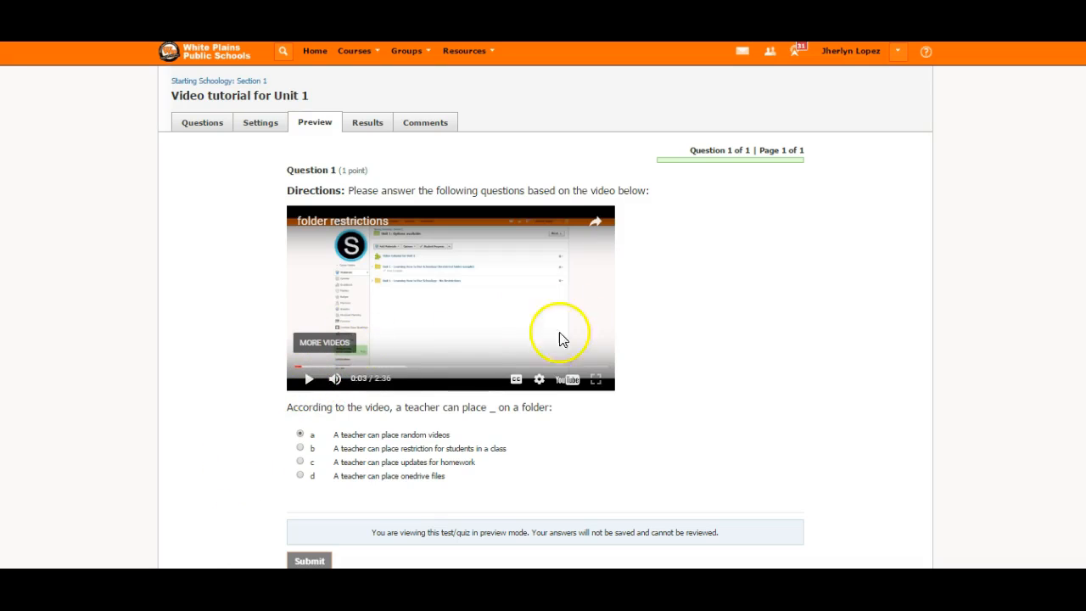
click(308, 380)
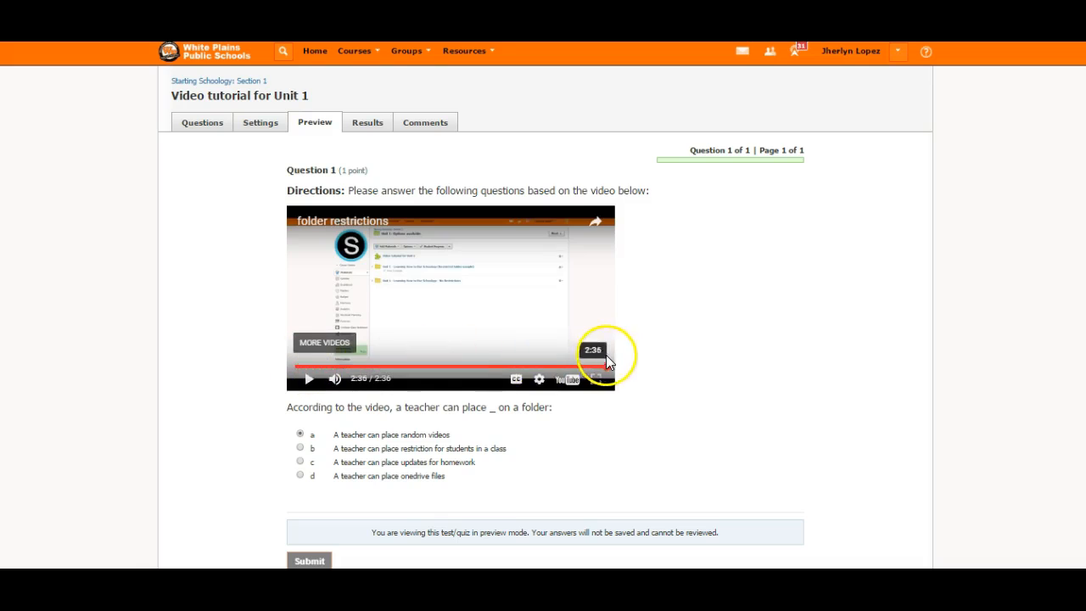
click(606, 354)
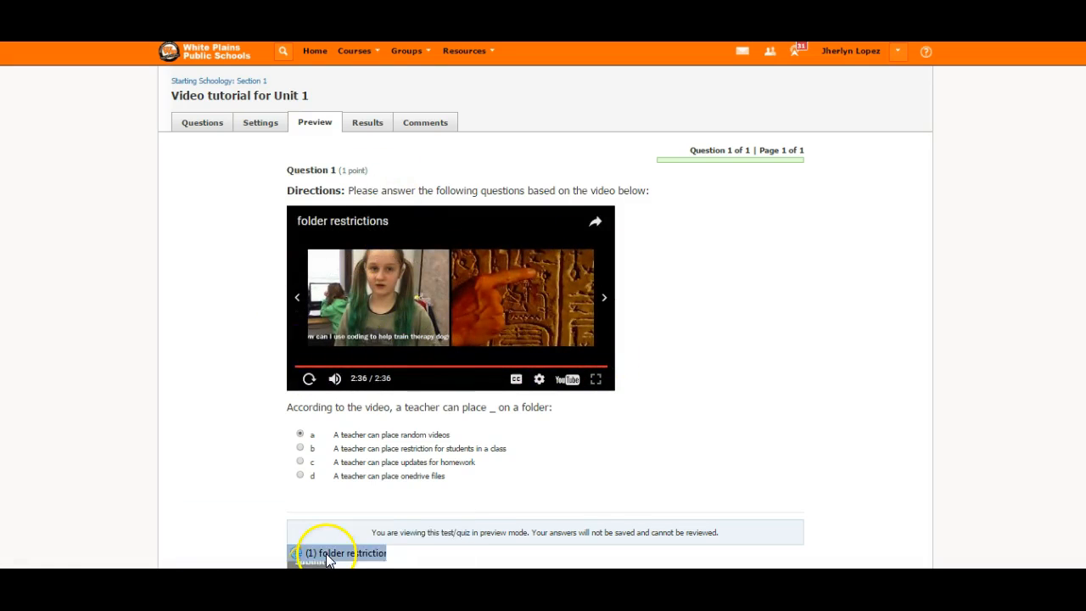
- Switch to the YouTube page and turn off suggested videos at the finish in the folder restrictions video's embed options
click(314, 555)
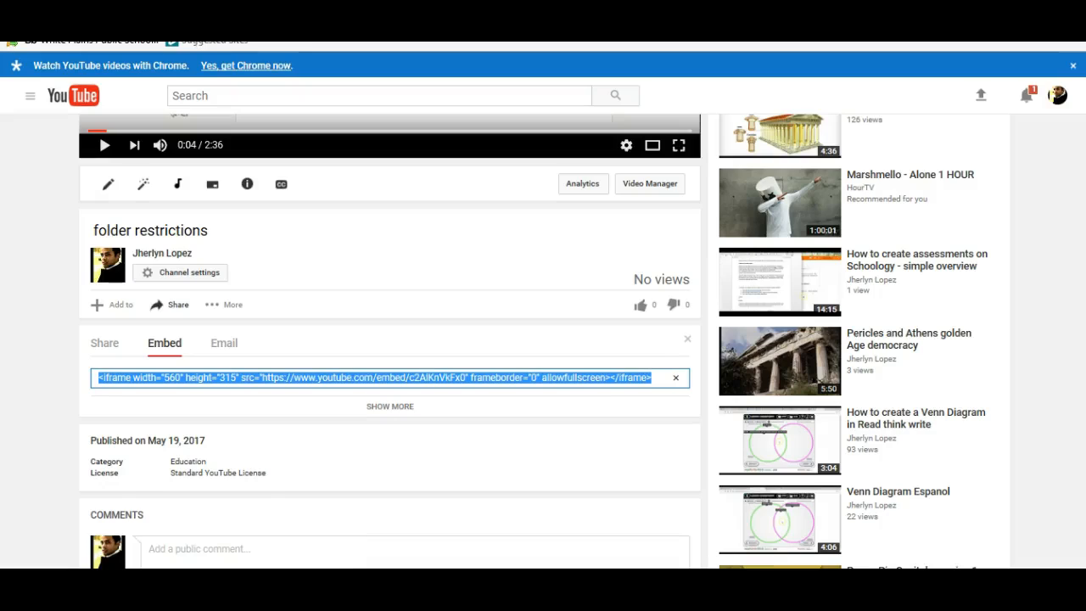
click(401, 412)
scroll(136, 399, down, 4)
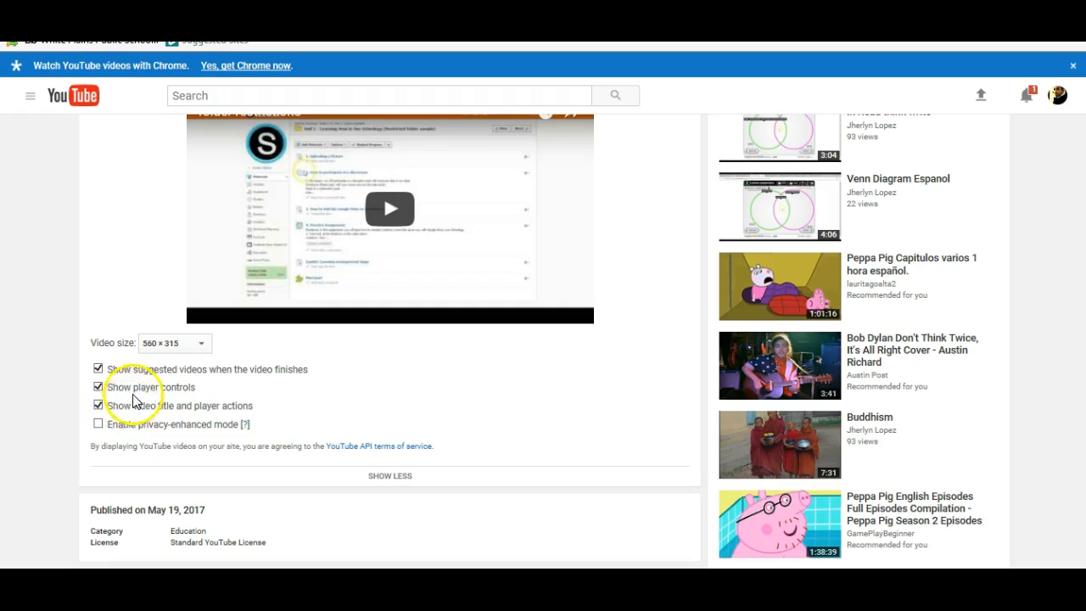
click(99, 371)
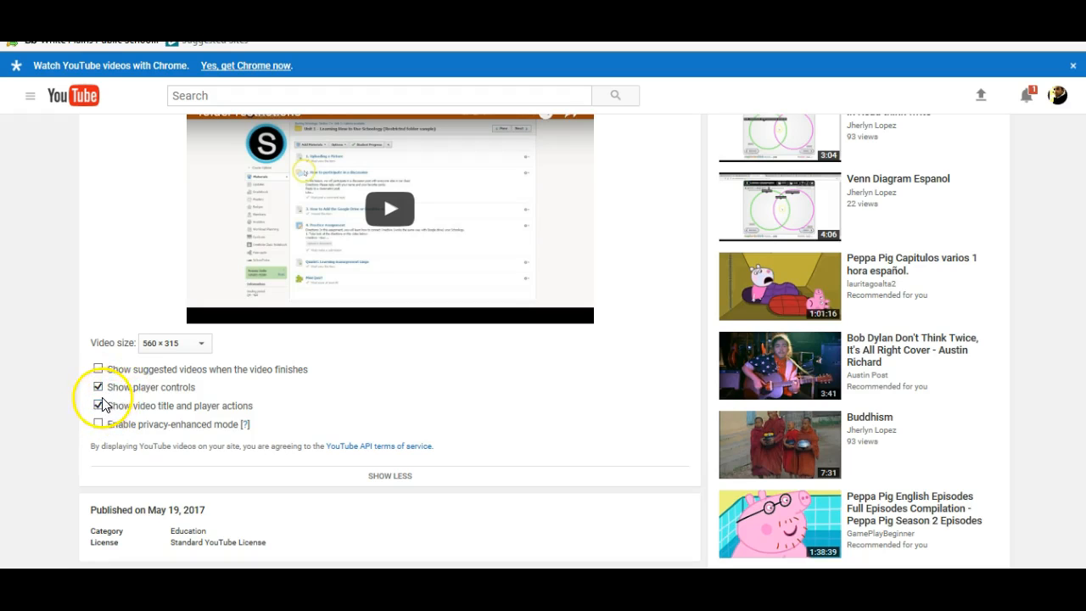
- Examine the video's embed code and remaining embed options, and return to the Schoology preview to check the end of the quiz
scroll(169, 339, up, 5)
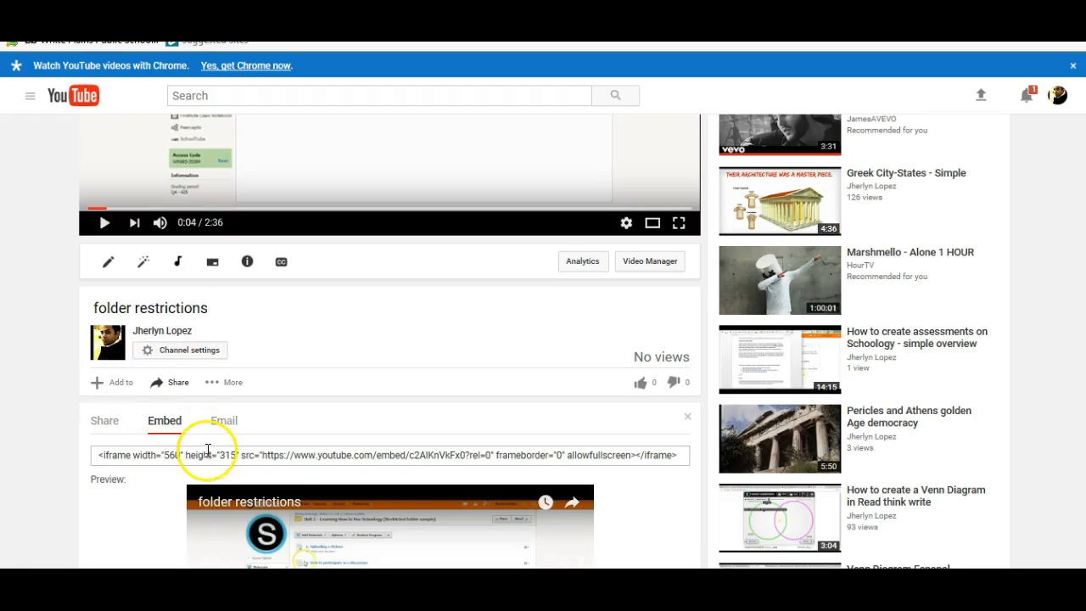
scroll(170, 433, down, 8)
scroll(136, 413, up, 3)
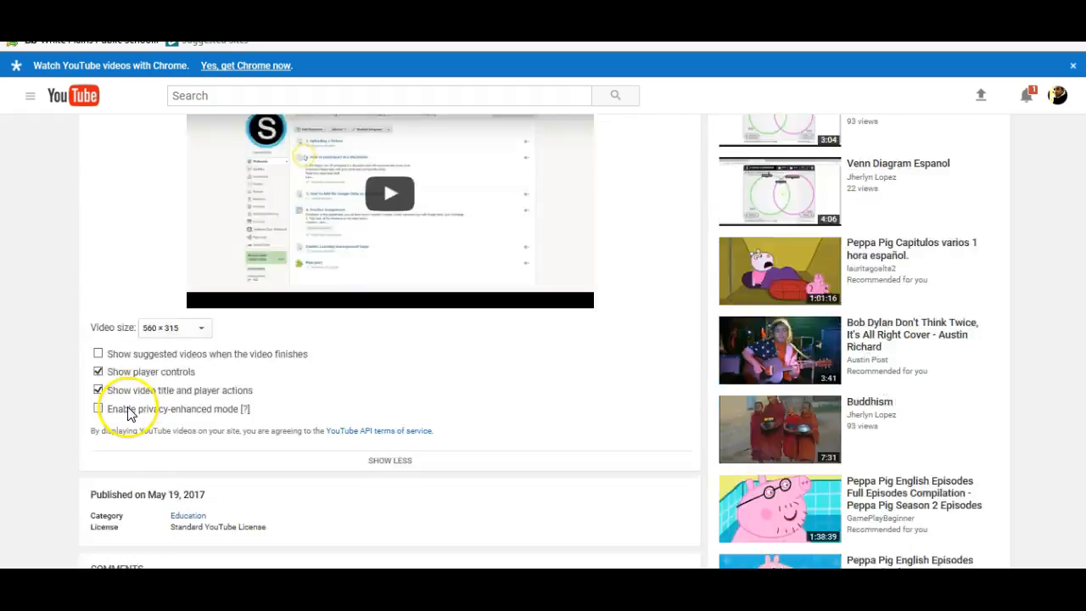
scroll(129, 413, up, 3)
click(227, 299)
click(229, 298)
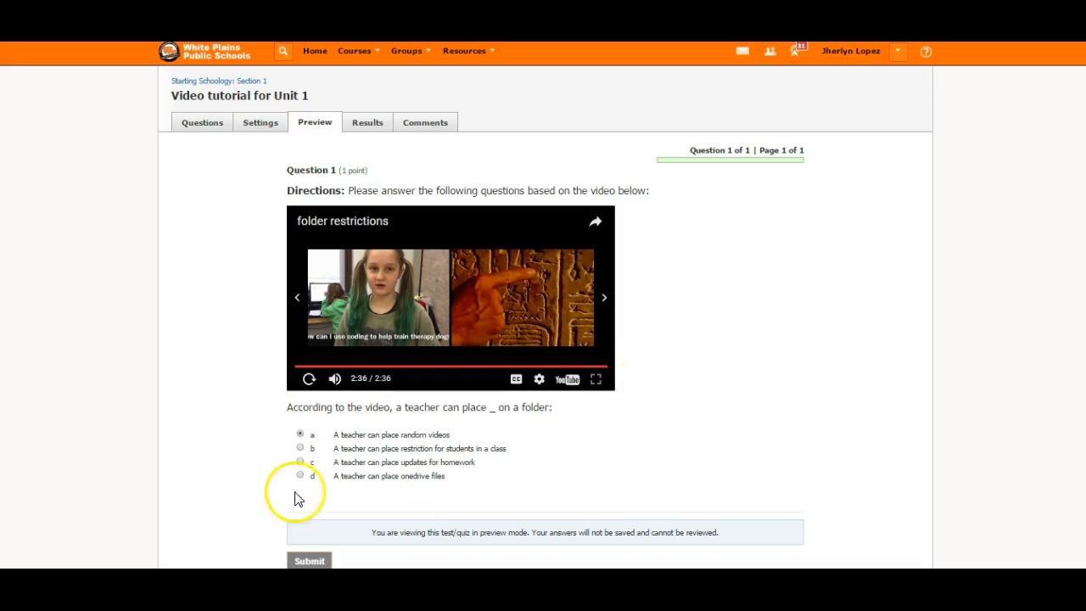
scroll(294, 499, down, 3)
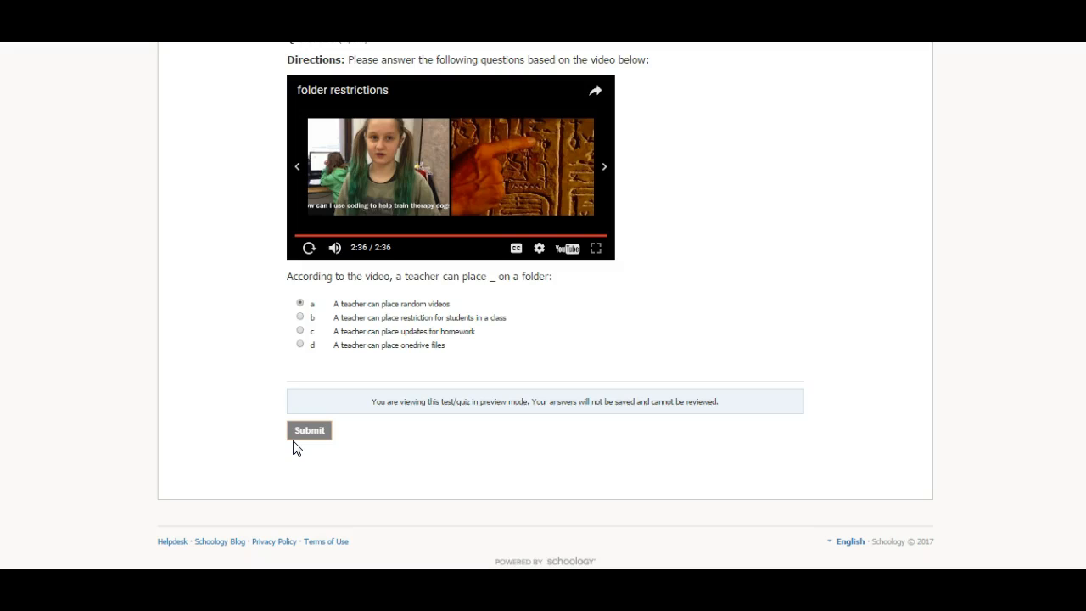
scroll(295, 448, up, 3)
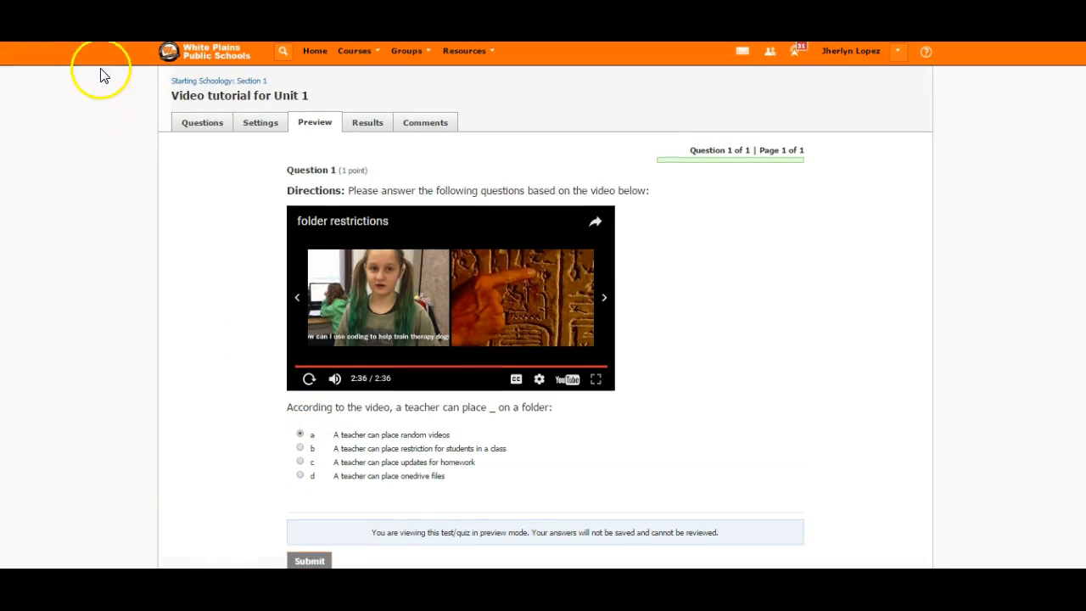